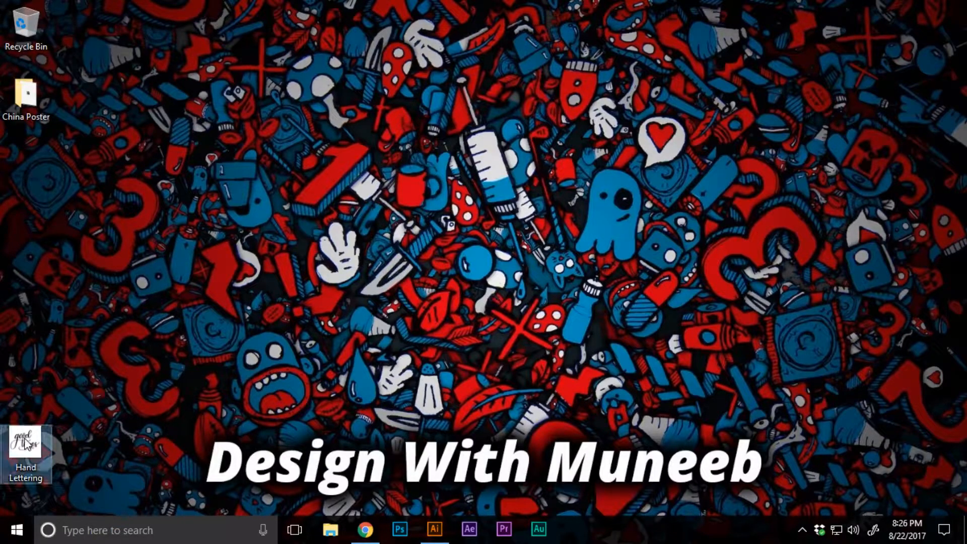
# Copy the Hand Lettering image from the desktop, switch to Illustrator and paste it onto the artboard of Pen Tool In Illustrator
pyautogui.rightClick(30, 442)
pyautogui.click(36, 436)
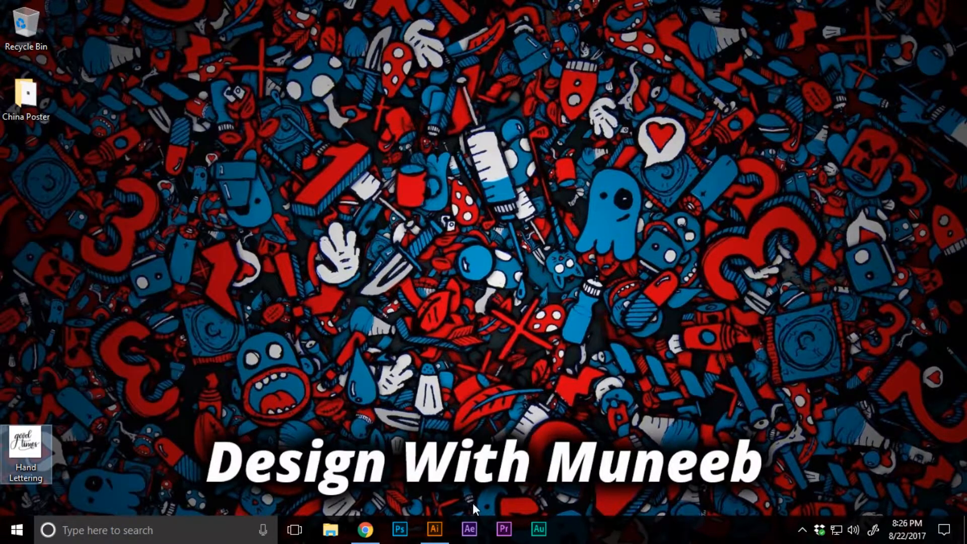
pyautogui.click(444, 531)
pyautogui.click(426, 254)
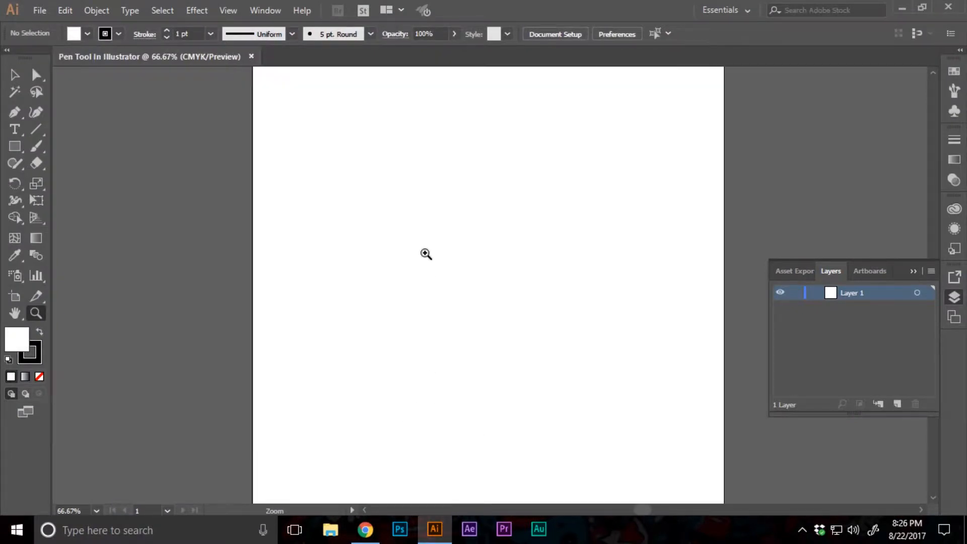
pyautogui.keyDown('alt'); pyautogui.click(500, 261); pyautogui.keyUp('alt')
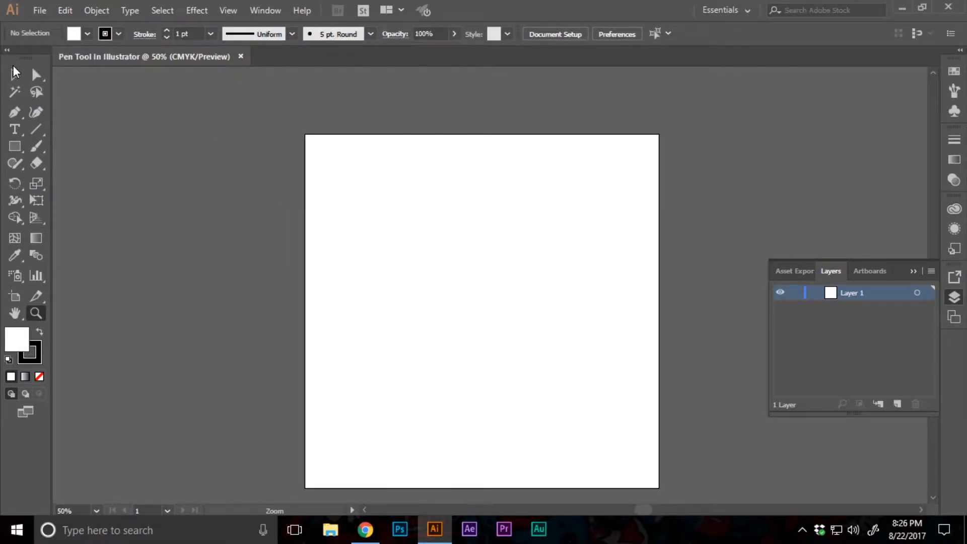
pyautogui.click(15, 75)
pyautogui.hotkey('ctrl', 'v')
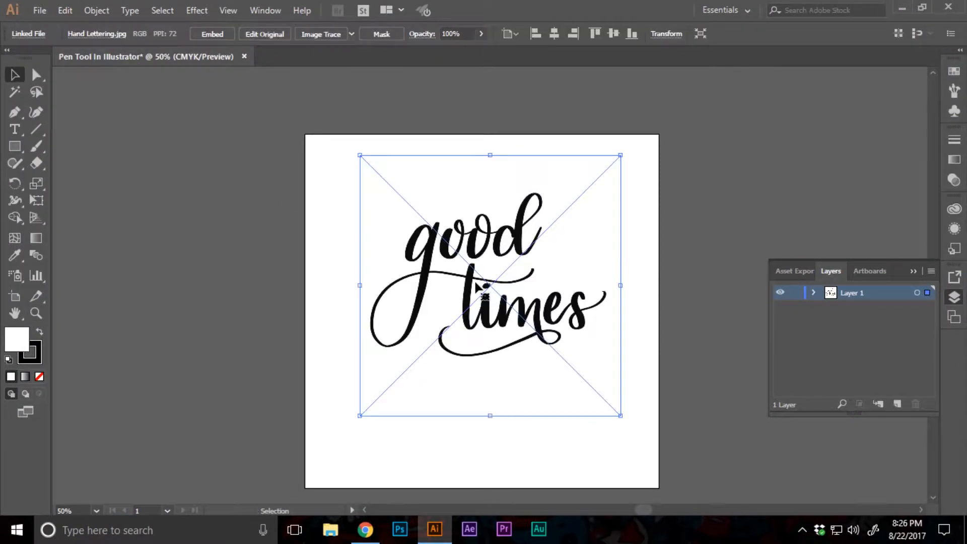
# Center the pasted lettering image horizontally and vertically on the artboard
pyautogui.click(556, 33)
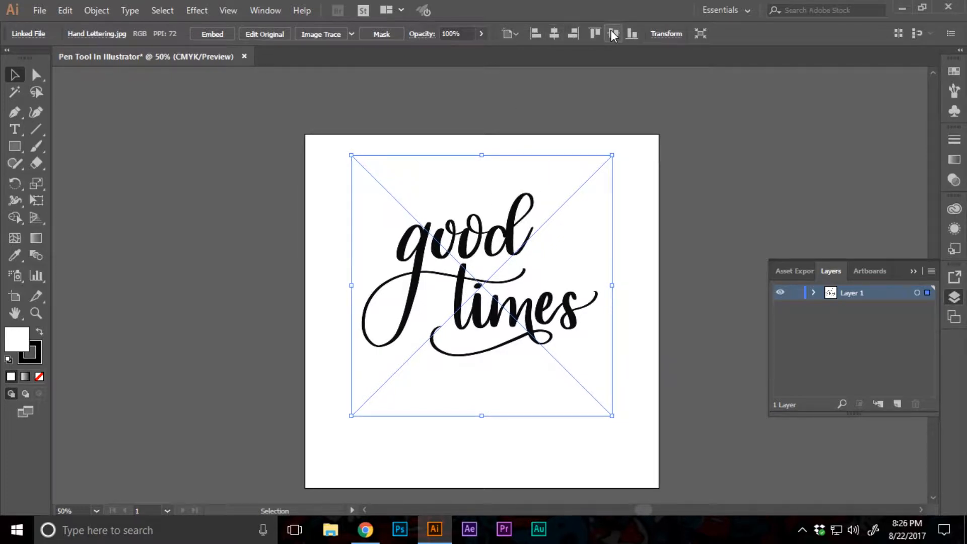
pyautogui.click(612, 32)
pyautogui.click(705, 268)
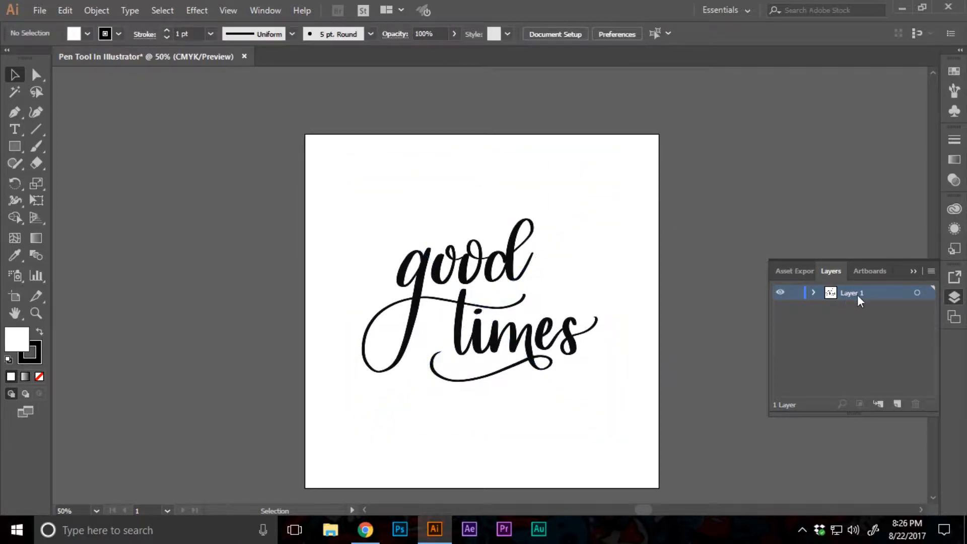
# Rename Layer 1 as Template
pyautogui.doubleClick(853, 293)
pyautogui.write('Template')
pyautogui.press('Return')
# Set the Template layer's color to Black and make it a template layer with images dimmed to 50%
pyautogui.doubleClick(899, 292)
pyautogui.moveTo(448, 162); pyautogui.dragTo(723, 164)
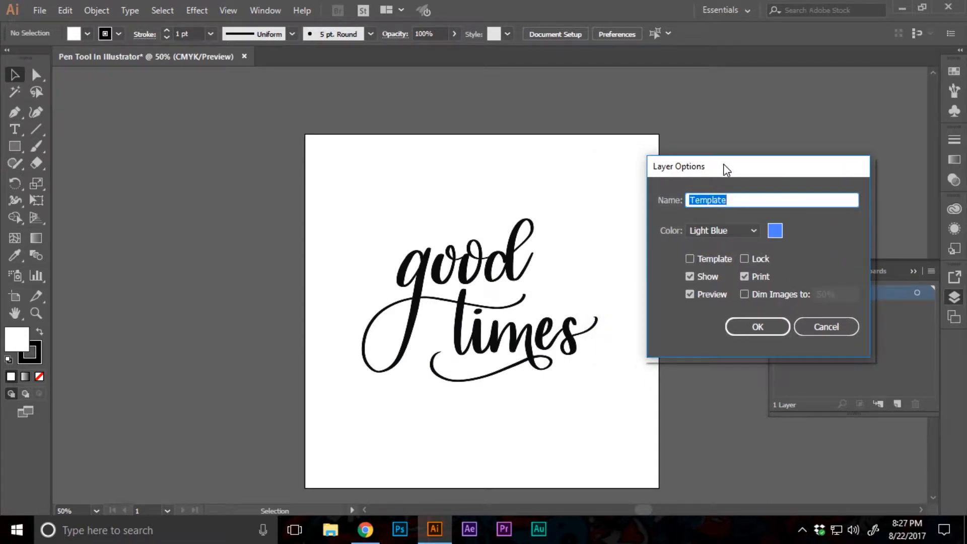
pyautogui.click(717, 232)
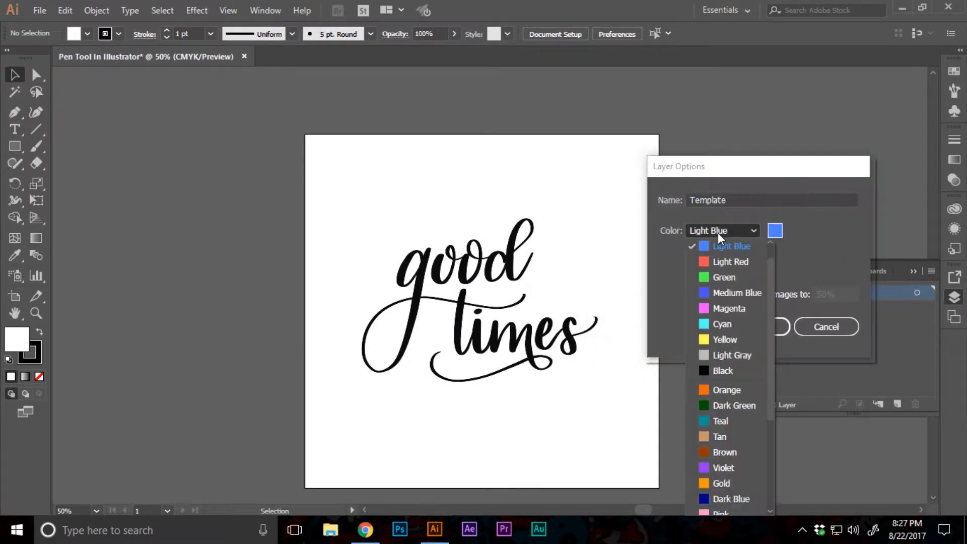
pyautogui.click(723, 373)
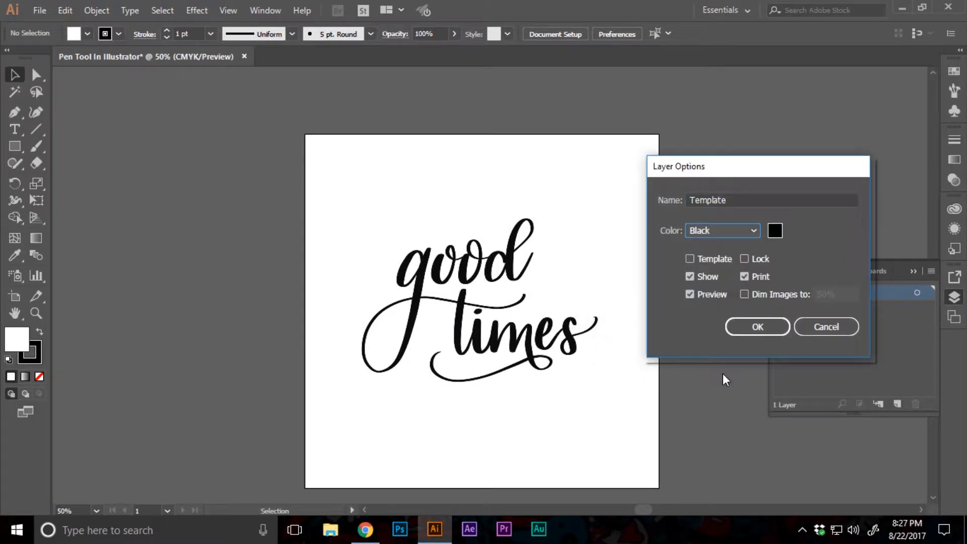
pyautogui.click(690, 258)
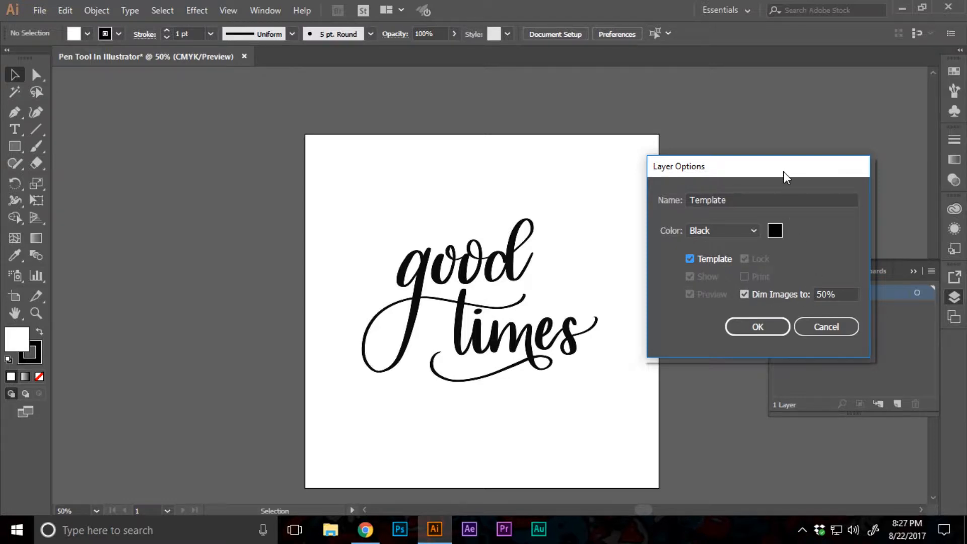
pyautogui.moveTo(783, 170); pyautogui.dragTo(830, 63)
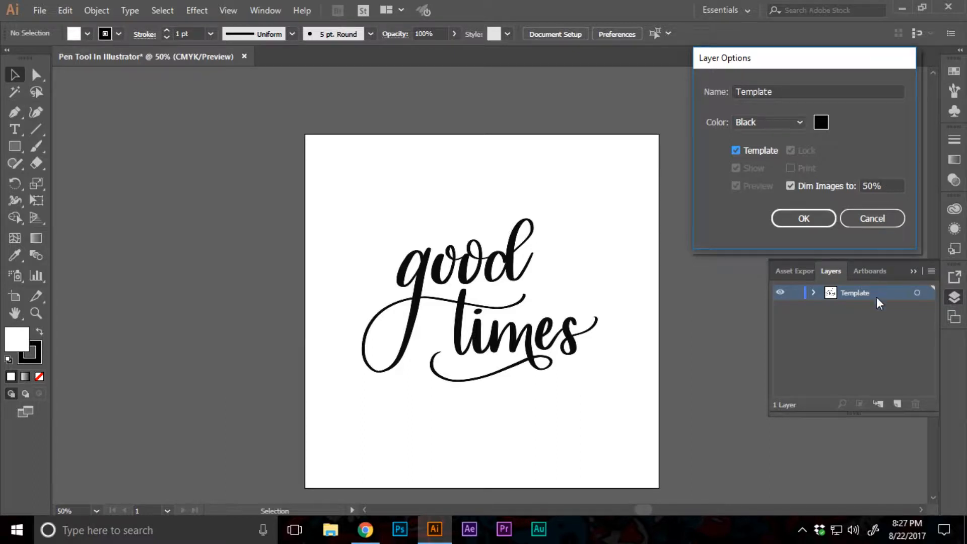
pyautogui.click(804, 218)
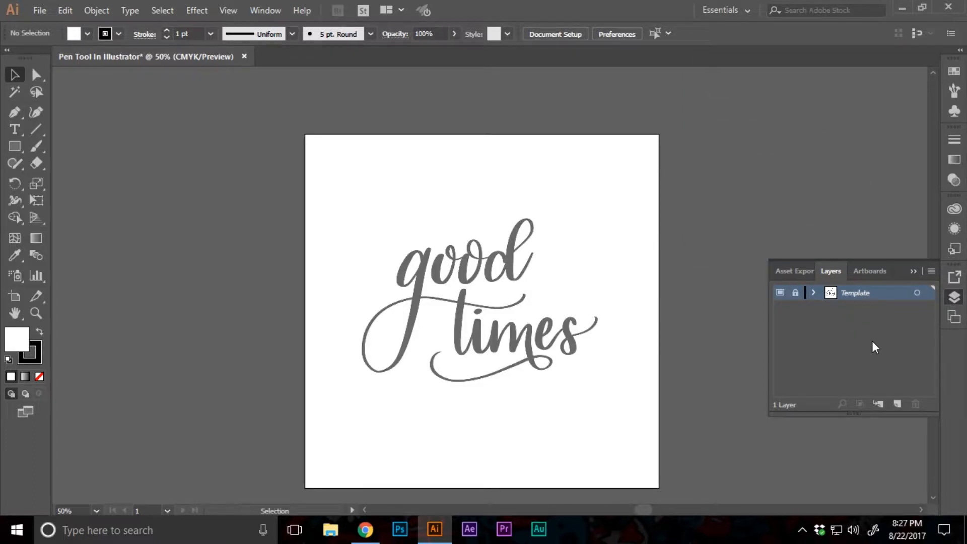
# Create a new layer named Vector above the Template layer
pyautogui.keyDown('alt'); pyautogui.click(897, 405); pyautogui.keyUp('alt')
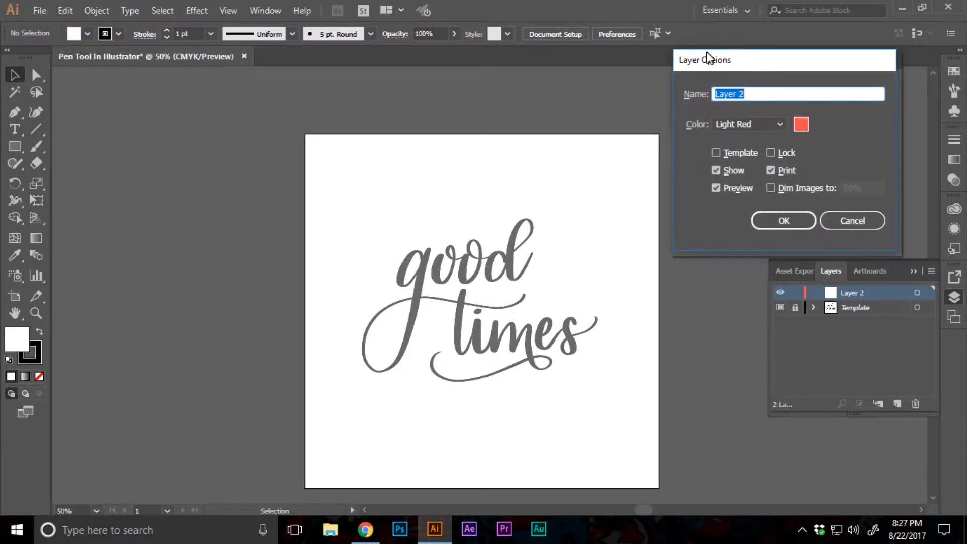
pyautogui.moveTo(709, 59); pyautogui.dragTo(675, 62)
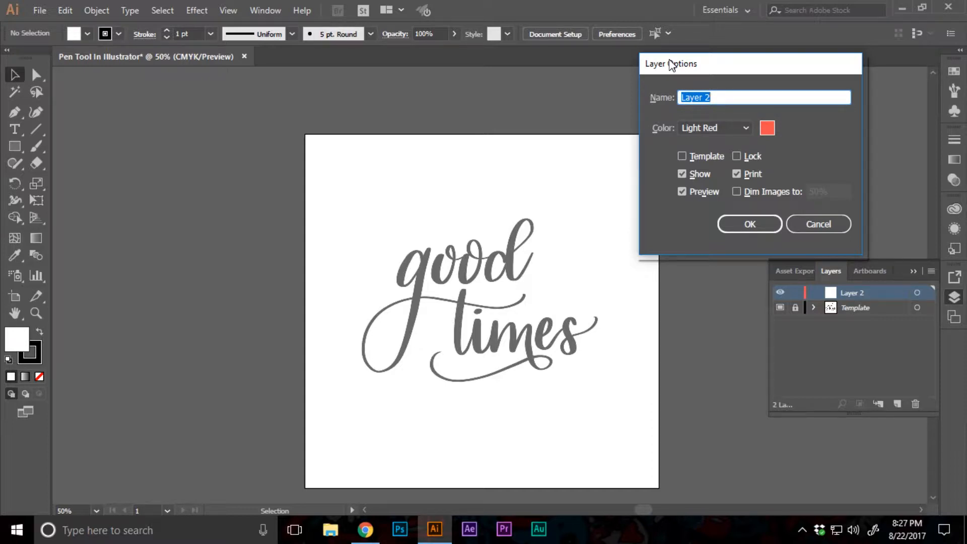
pyautogui.write('Vector')
pyautogui.click(761, 221)
pyautogui.scroll(-1, 371, 187)
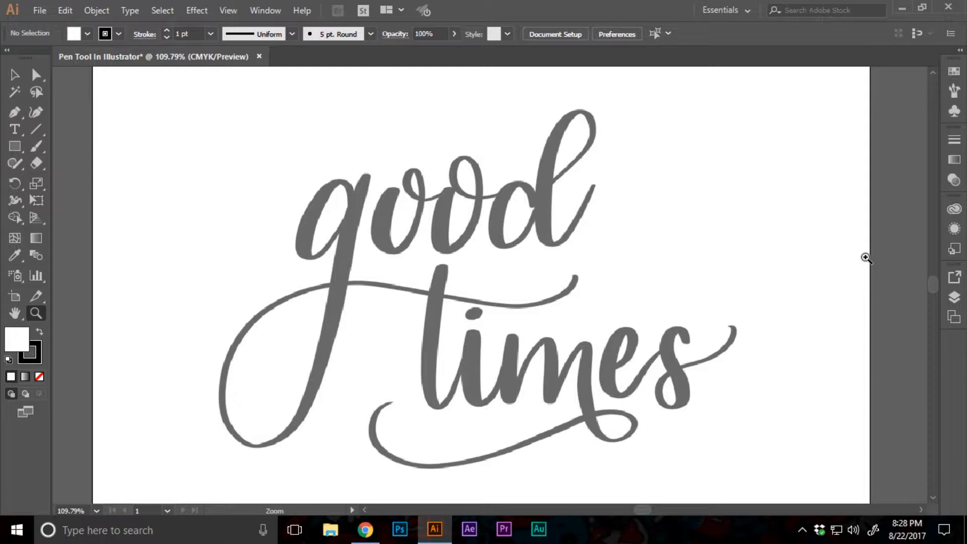
# Paint a short wavy stroke with the Paintbrush in the empty area beside the word "good" and select it
pyautogui.click(36, 147)
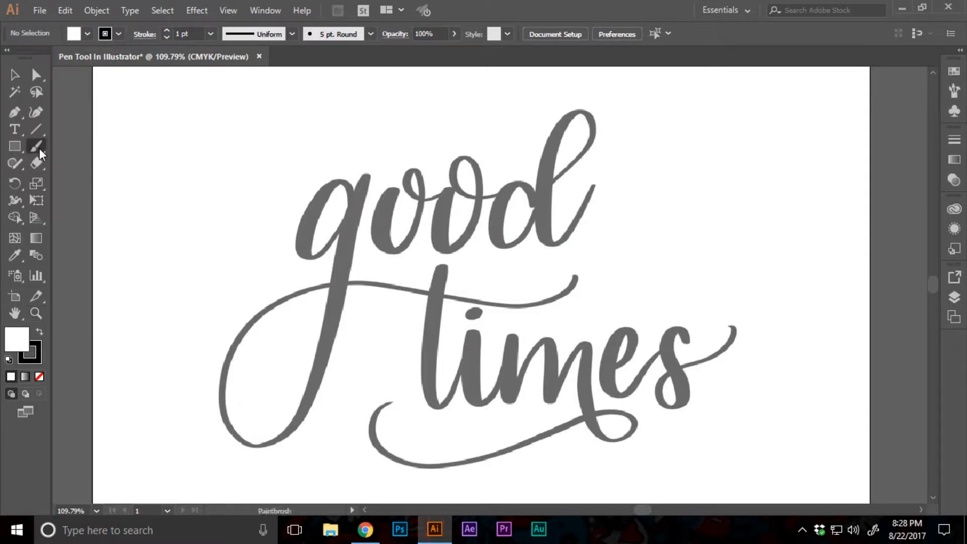
pyautogui.moveTo(135, 160)
pyautogui.mouseDown()
pyautogui.moveTo(160, 194)
pyautogui.moveTo(171, 248)
pyautogui.mouseUp()
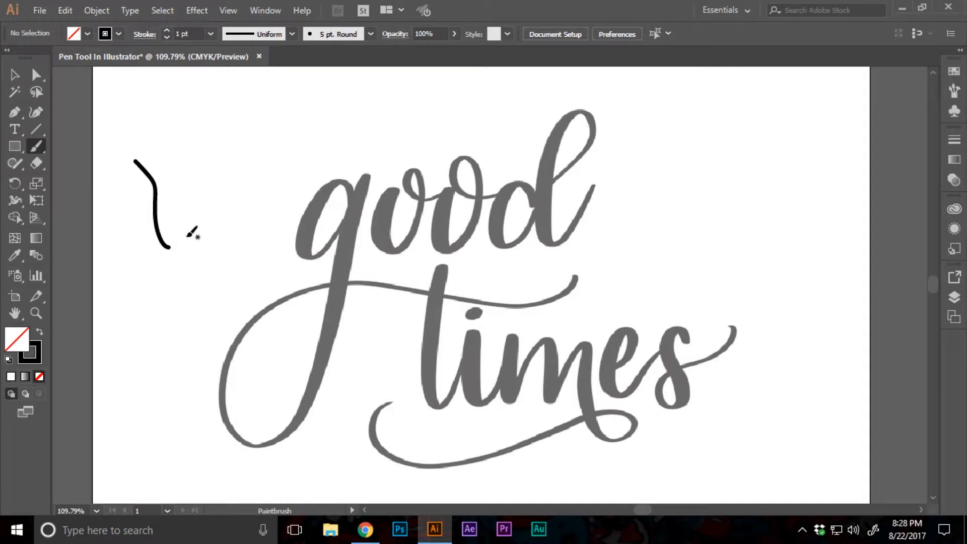
pyautogui.press('v')
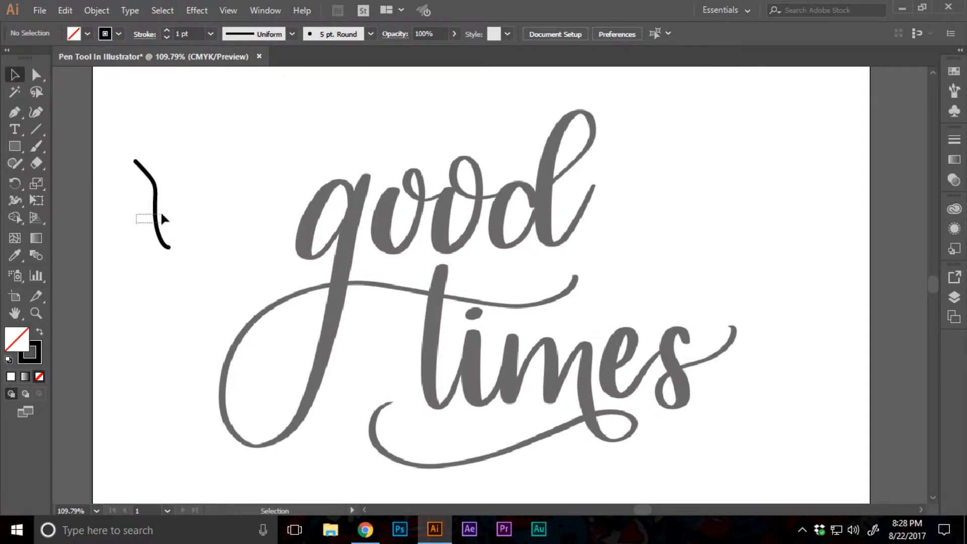
pyautogui.moveTo(161, 214); pyautogui.dragTo(172, 216)
# Examine the anchor points along the painted stroke up close
pyautogui.press('z')
pyautogui.click(181, 208)
pyautogui.click(496, 289)
pyautogui.click(443, 275)
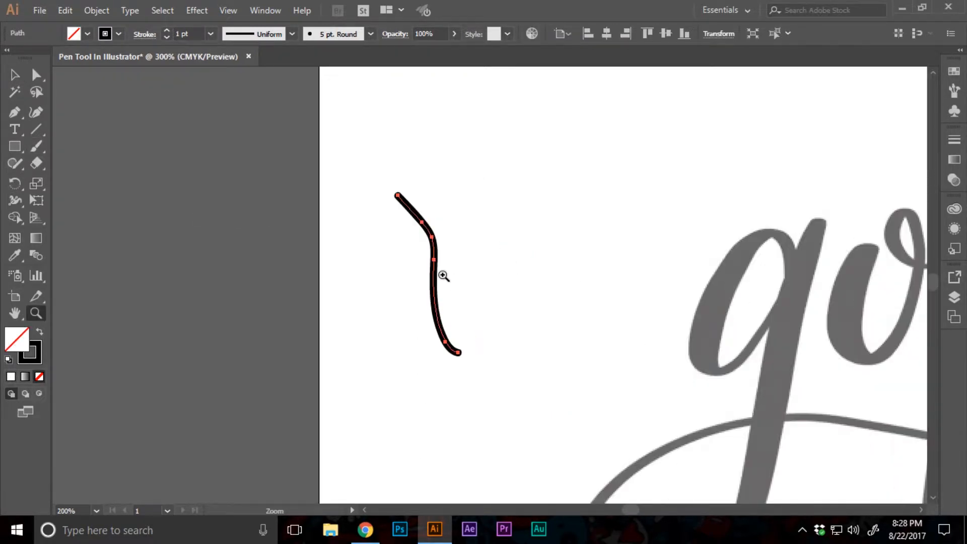
pyautogui.press('v')
pyautogui.press('a')
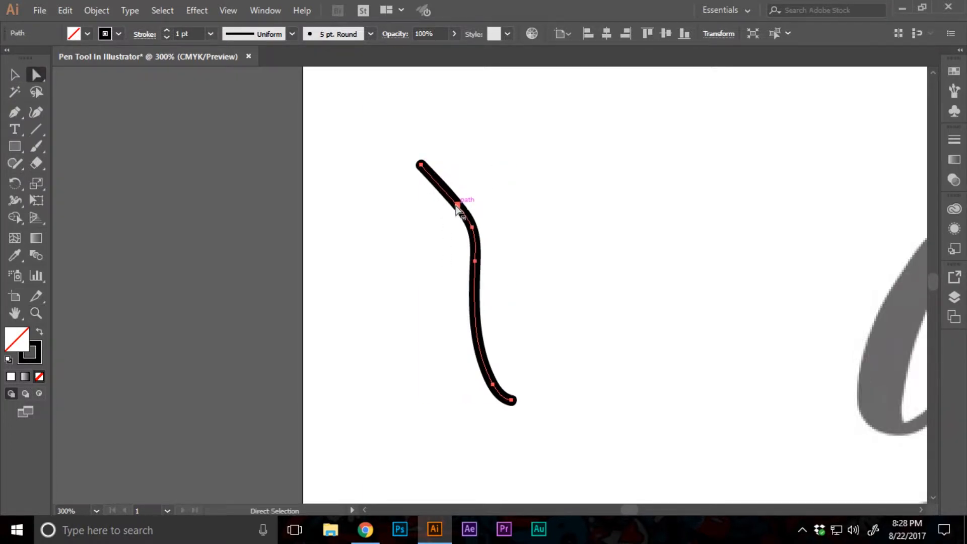
pyautogui.press('z')
pyautogui.keyDown('alt'); pyautogui.click(649, 271); pyautogui.keyUp('alt')
pyautogui.keyDown('alt'); pyautogui.click(650, 271); pyautogui.keyUp('alt')
# Delete the painted test stroke beside the lettering
pyautogui.press('v')
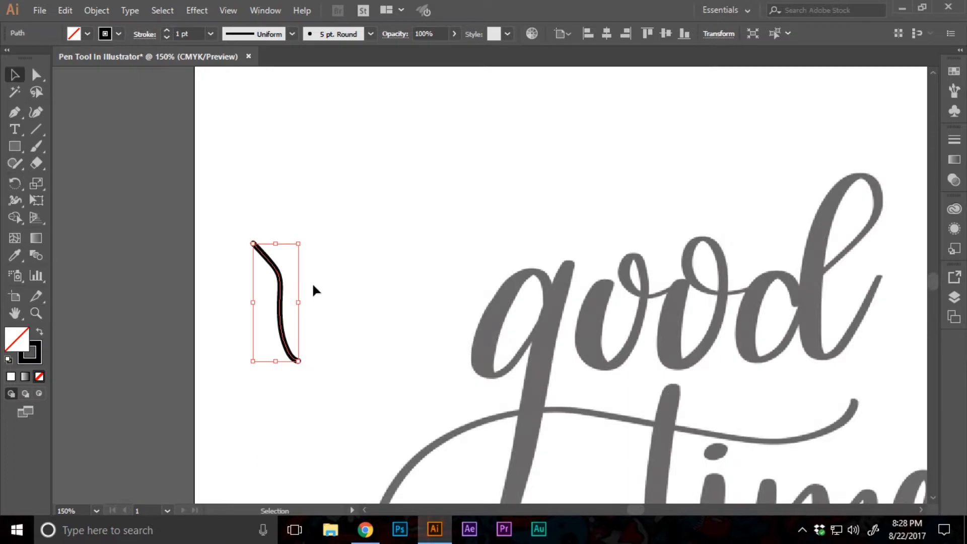
pyautogui.press('Delete')
pyautogui.press('z')
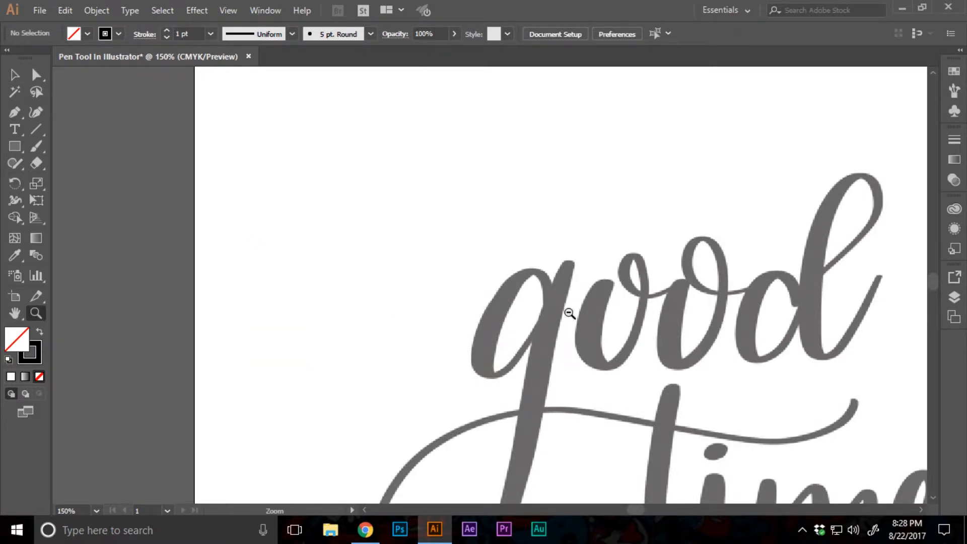
pyautogui.keyDown('alt'); pyautogui.click(569, 312); pyautogui.keyUp('alt')
pyautogui.press('v')
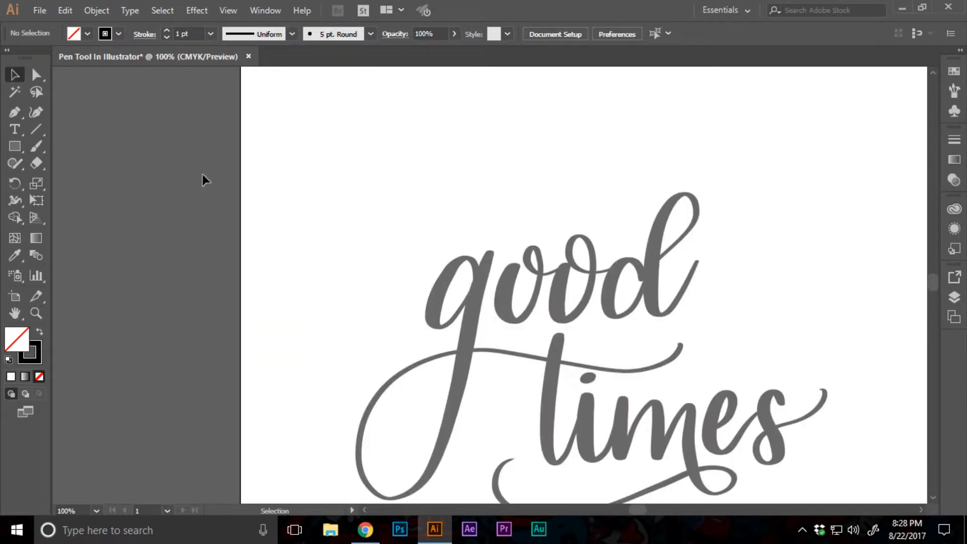
# Draw an S-shaped path with the Pen tool in the empty area beside the letter g, then deselect it
pyautogui.click(10, 116)
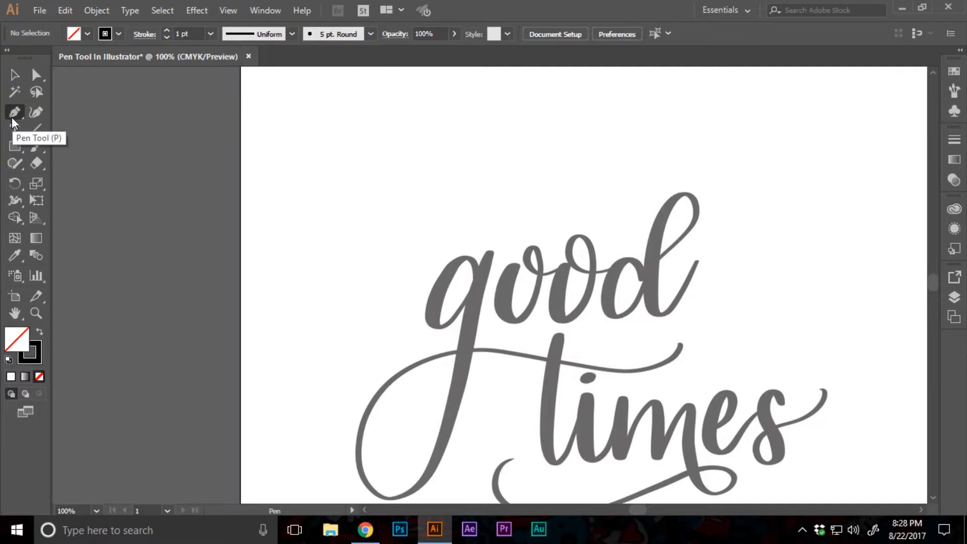
pyautogui.click(270, 210)
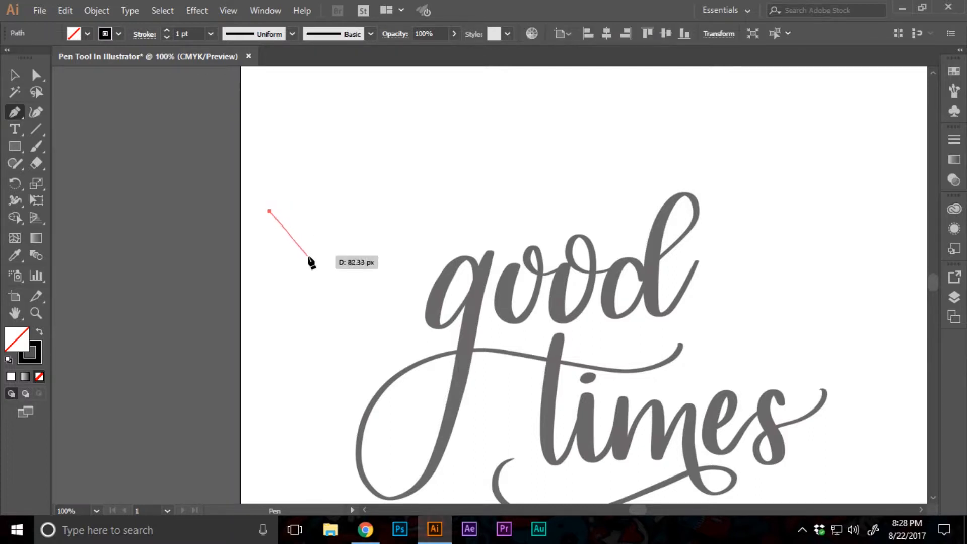
pyautogui.moveTo(309, 257); pyautogui.dragTo(364, 331)
pyautogui.click(15, 75)
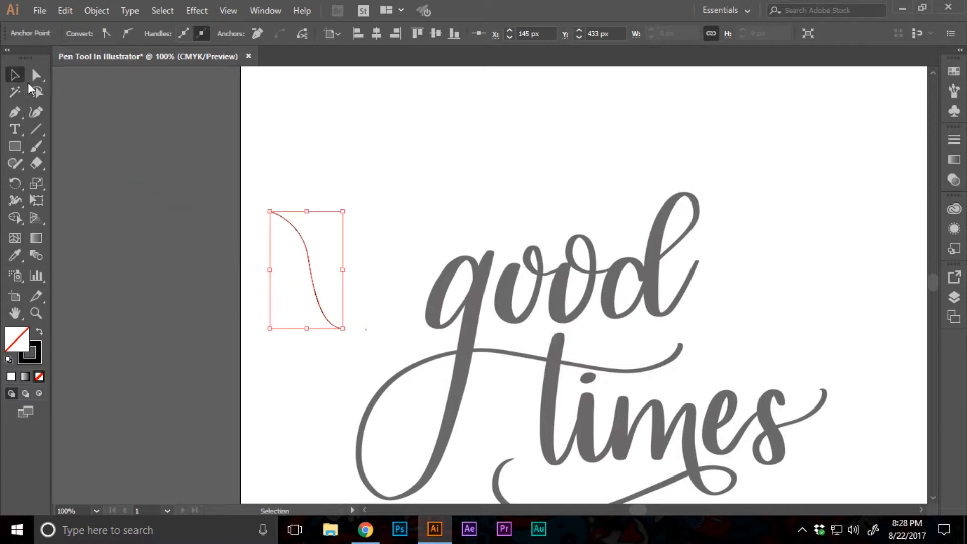
pyautogui.click(201, 190)
# Delete the S-shaped pen path beside the lettering
pyautogui.moveTo(247, 255); pyautogui.dragTo(349, 270)
pyautogui.press('Delete')
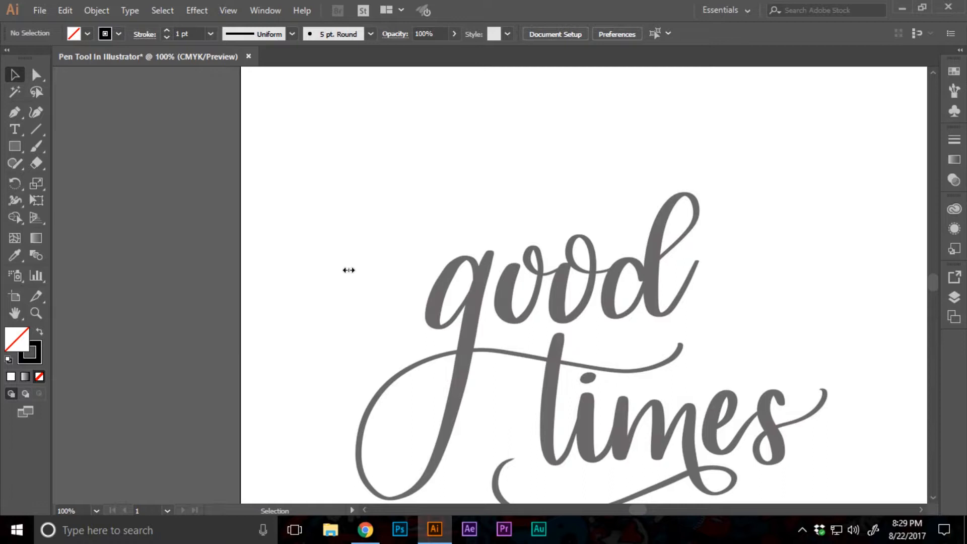
pyautogui.hscroll(-1, 348, 270)
pyautogui.scroll(-1, 349, 270)
pyautogui.press('z')
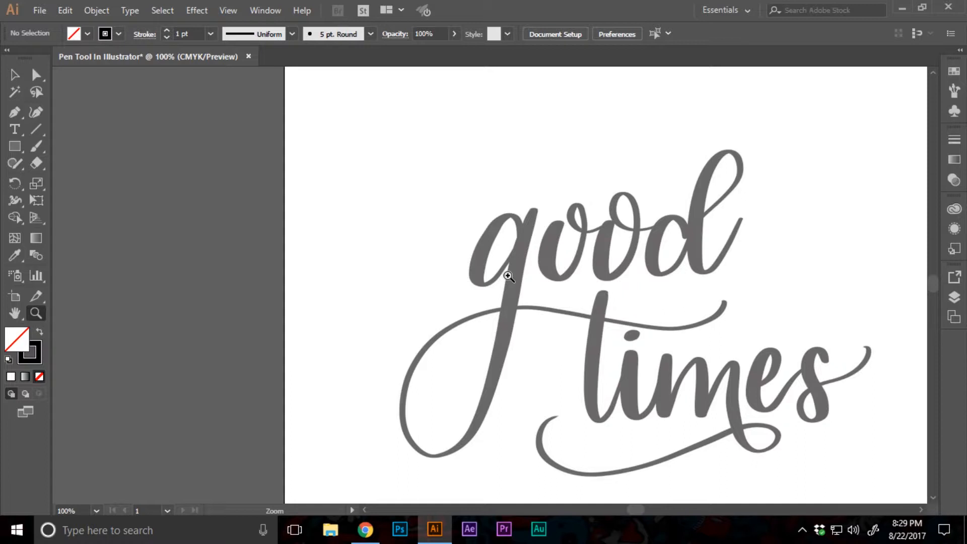
# Draw a small circle with the Ellipse tool in the empty area beside the word "good" and deselect it
pyautogui.click(12, 147)
pyautogui.click(71, 180)
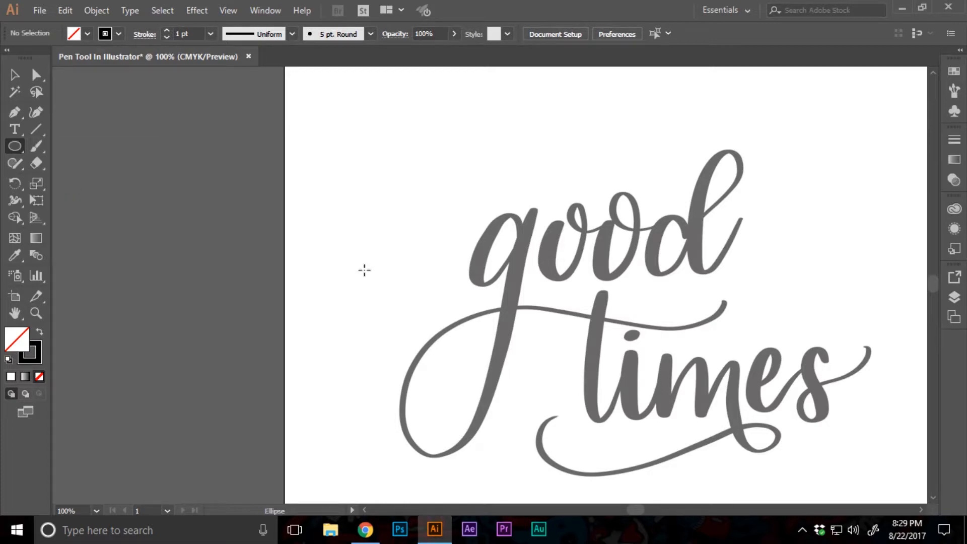
pyautogui.moveTo(348, 208); pyautogui.dragTo(401, 261)
pyautogui.press('v')
pyautogui.click(409, 277)
# Examine the circle's anchor points up close, showing the direction handles of its rightmost anchor
pyautogui.press('z')
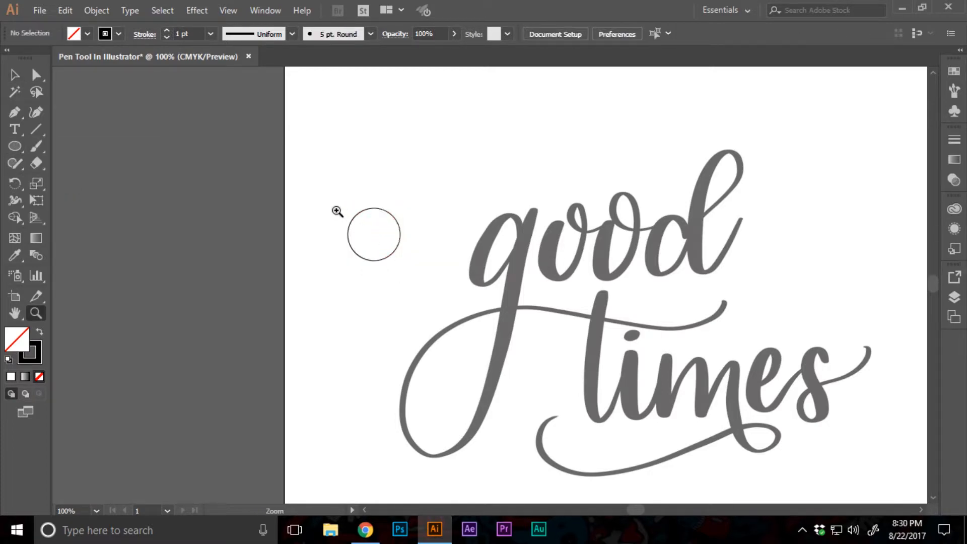
pyautogui.moveTo(330, 202); pyautogui.dragTo(422, 273)
pyautogui.press('v')
pyautogui.click(594, 381)
pyautogui.press('a')
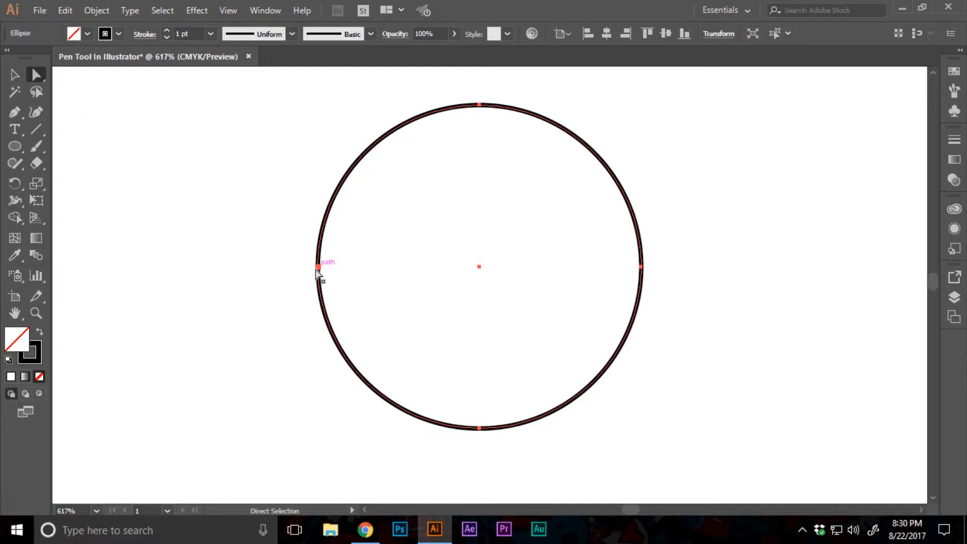
pyautogui.click(641, 267)
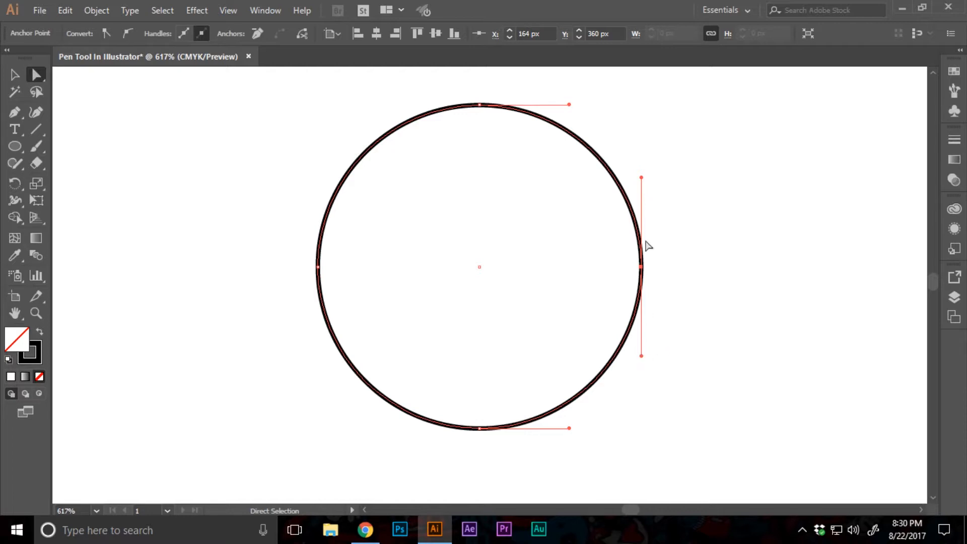
# Delete the circle and return the view to the lettering
pyautogui.press('z')
pyautogui.keyDown('alt'); pyautogui.click(544, 283); pyautogui.keyUp('alt')
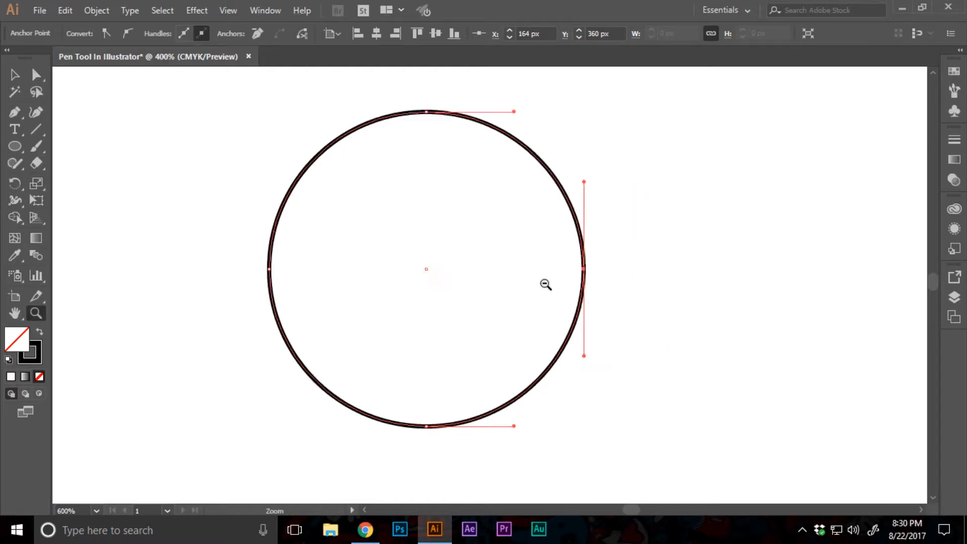
pyautogui.keyDown('alt'); pyautogui.click(546, 285); pyautogui.keyUp('alt')
pyautogui.keyDown('alt'); pyautogui.click(470, 303); pyautogui.keyUp('alt')
pyautogui.press('v')
pyautogui.click(471, 306)
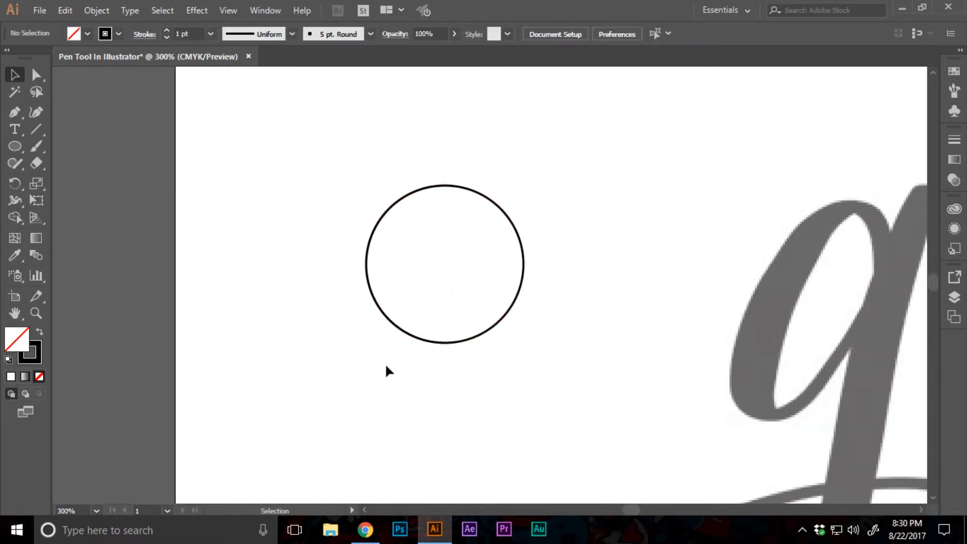
pyautogui.moveTo(386, 366); pyautogui.dragTo(442, 317)
pyautogui.press('Delete')
pyautogui.press('z')
pyautogui.keyDown('alt'); pyautogui.click(654, 318); pyautogui.keyUp('alt')
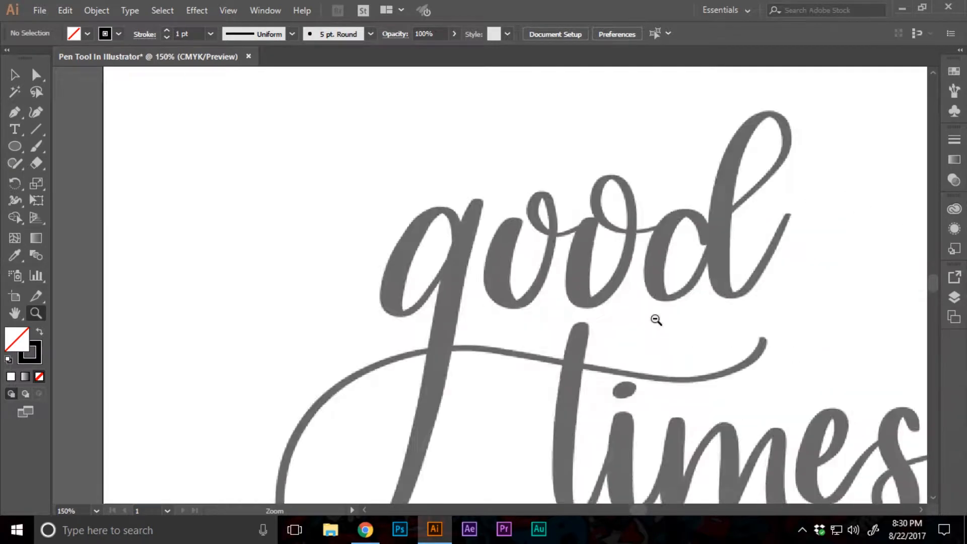
# Show the rulers and place a horizontal and a vertical guide crossing at the notch where the g's bowl meets its stem
pyautogui.click(525, 294)
pyautogui.click(526, 295)
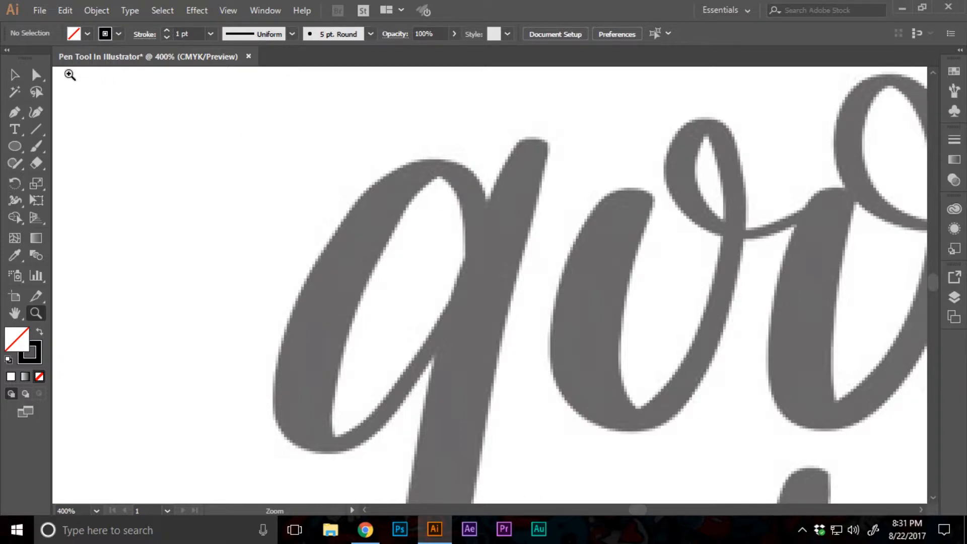
pyautogui.hotkey('ctrl', 'r')
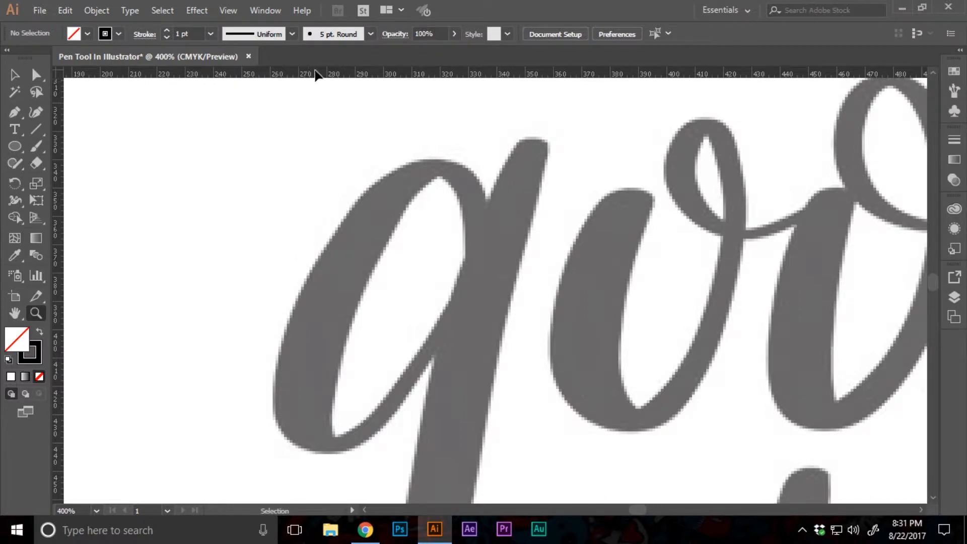
pyautogui.moveTo(315, 75); pyautogui.dragTo(475, 201)
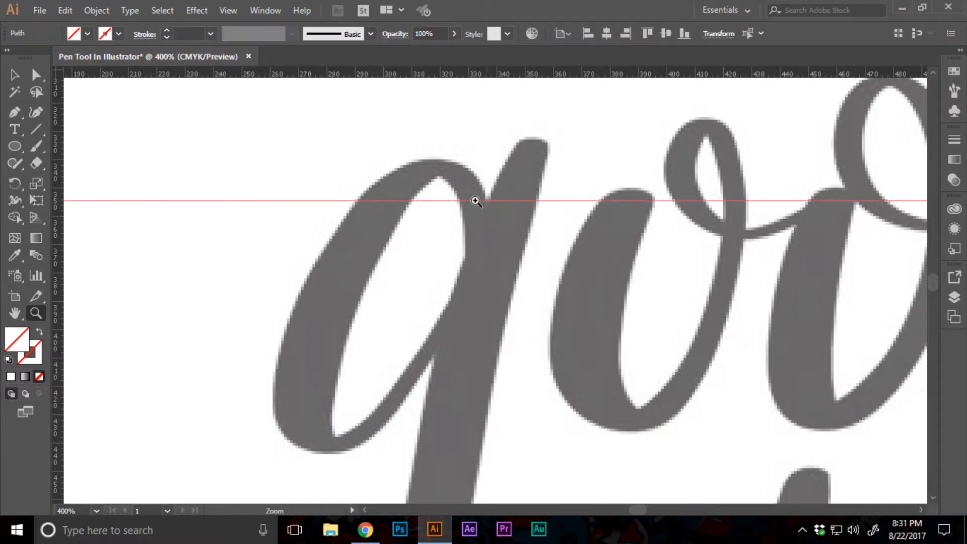
pyautogui.moveTo(61, 206); pyautogui.dragTo(487, 202)
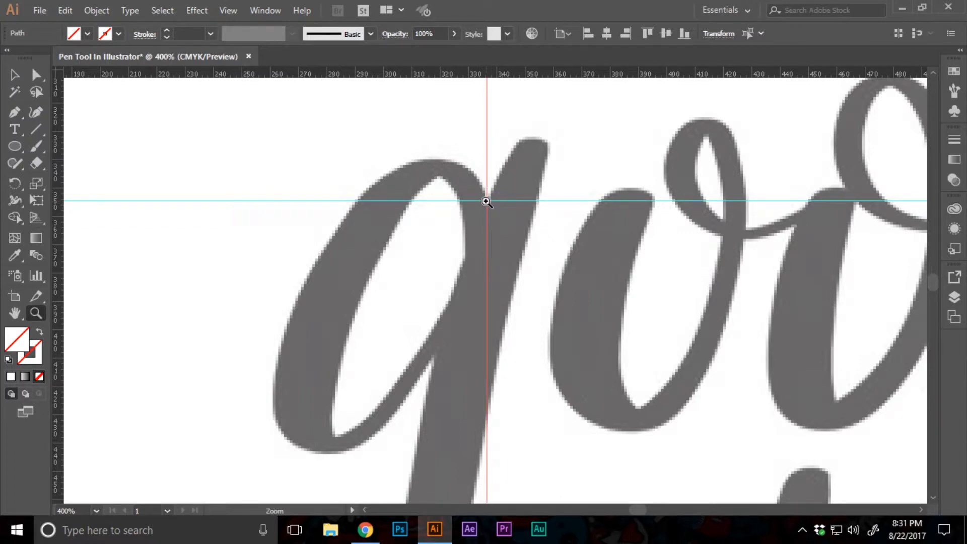
# Start a Pen tool path at the guide intersection with vertical direction handles and shorten its upper handle independently
pyautogui.click(10, 114)
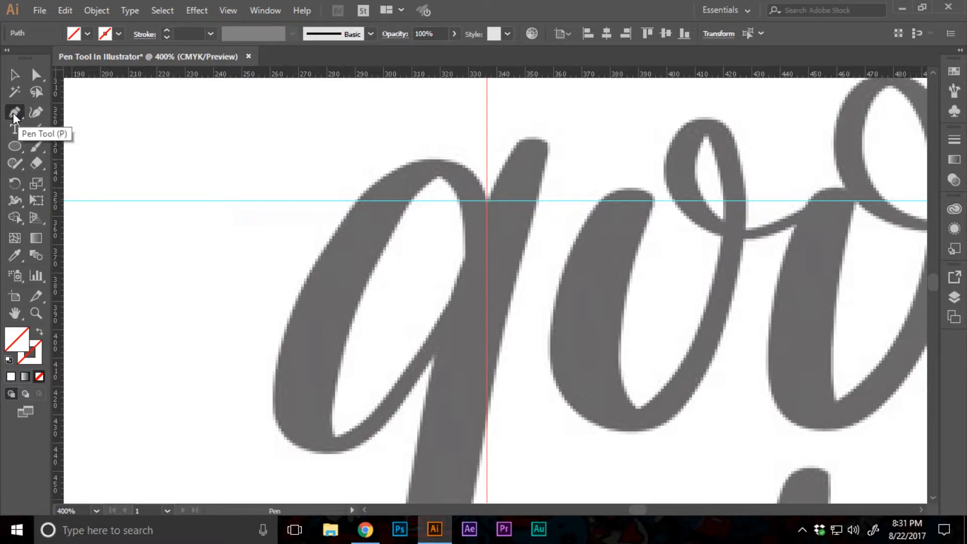
pyautogui.click(486, 201)
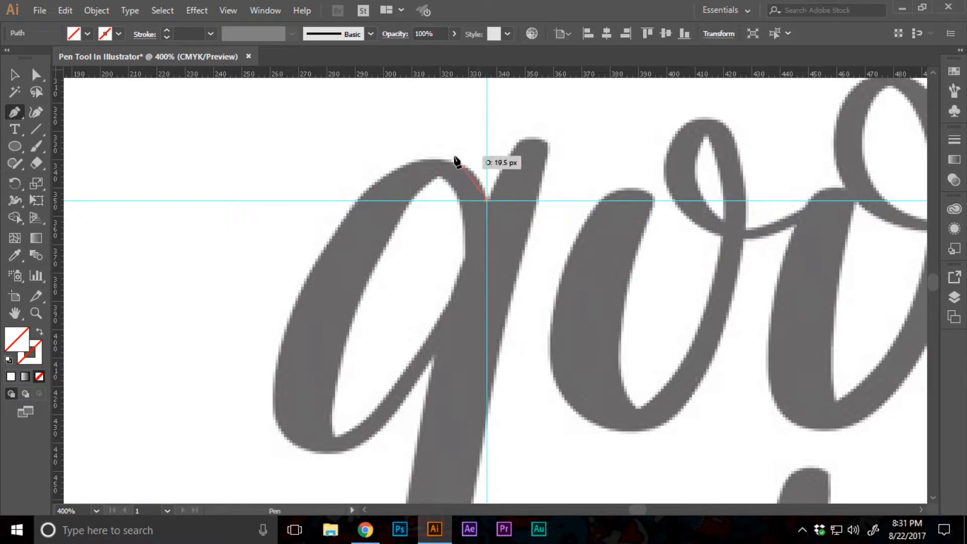
pyautogui.hotkey('ctrl', 'z')
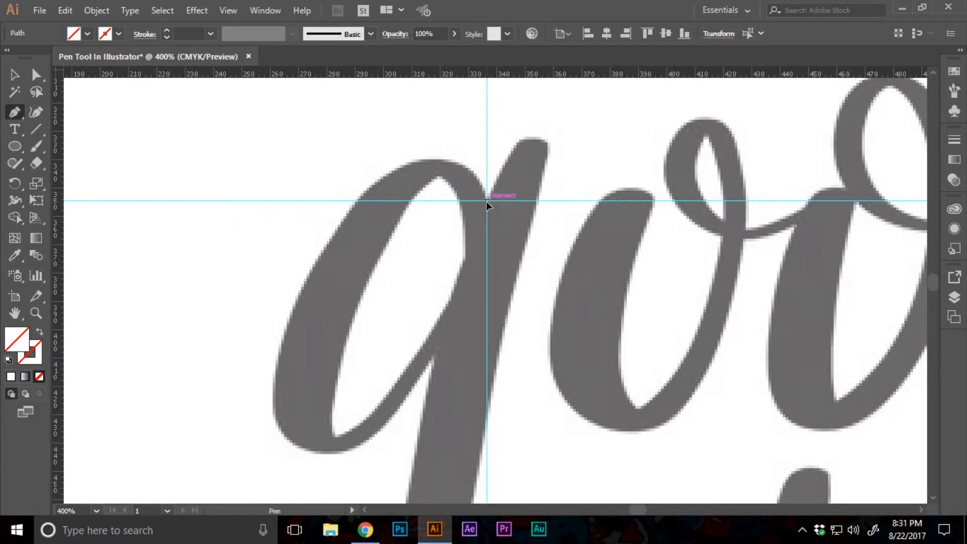
pyautogui.moveTo(486, 200); pyautogui.dragTo(419, 197)
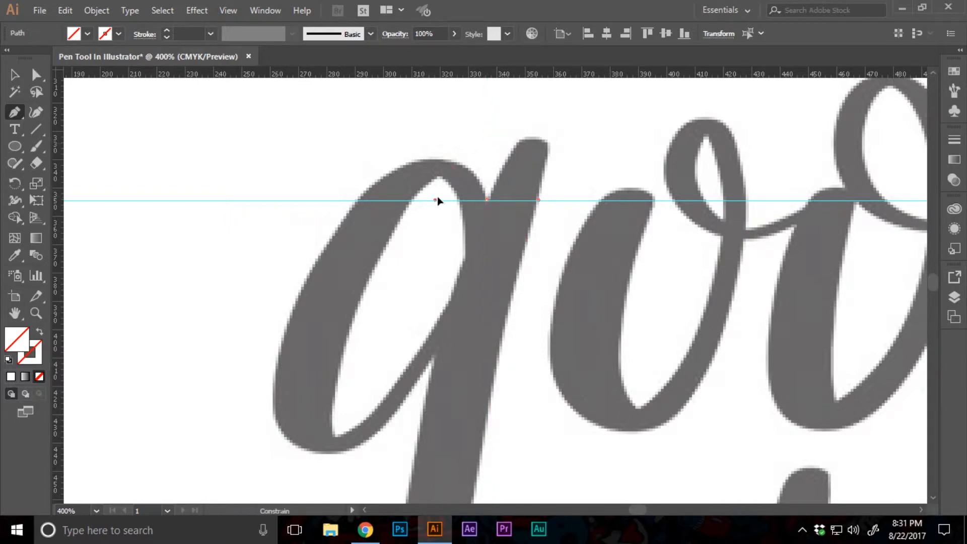
pyautogui.moveTo(461, 174); pyautogui.dragTo(447, 200)
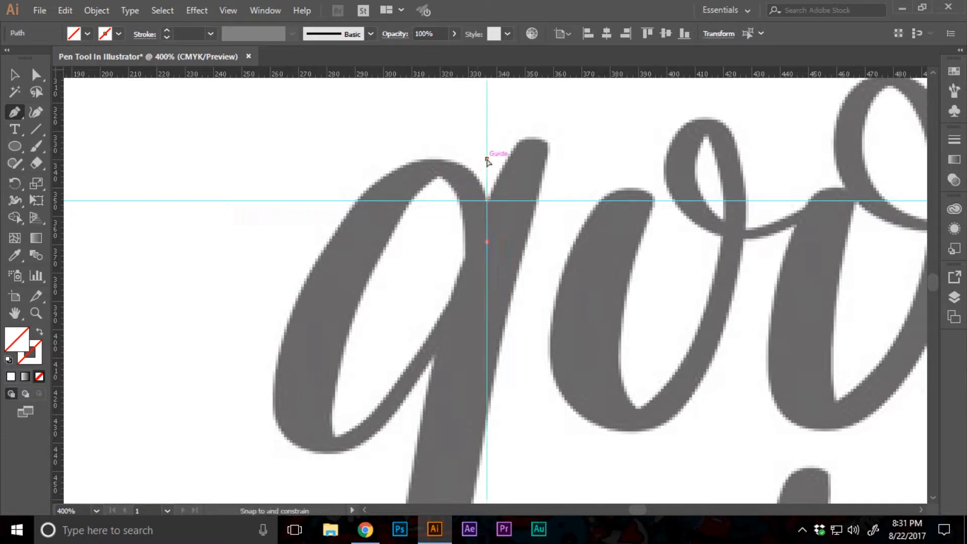
pyautogui.moveTo(524, 200); pyautogui.dragTo(493, 168)
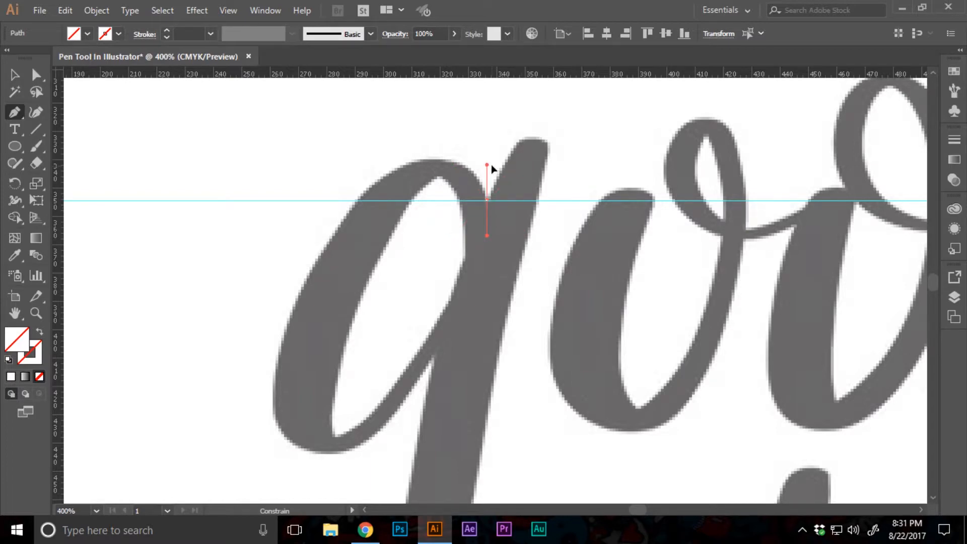
pyautogui.moveTo(490, 165); pyautogui.dragTo(486, 153)
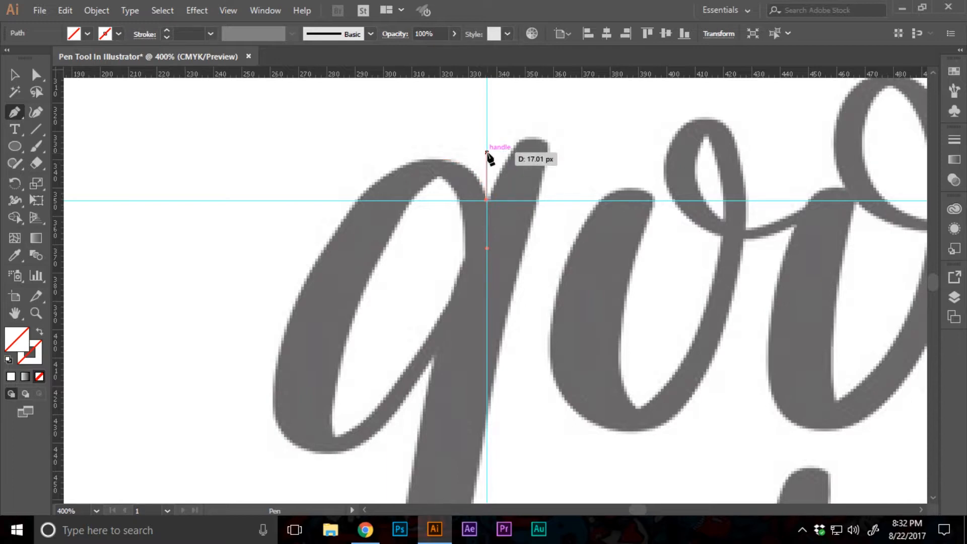
pyautogui.press('alt')
pyautogui.moveTo(487, 152); pyautogui.dragTo(486, 178)
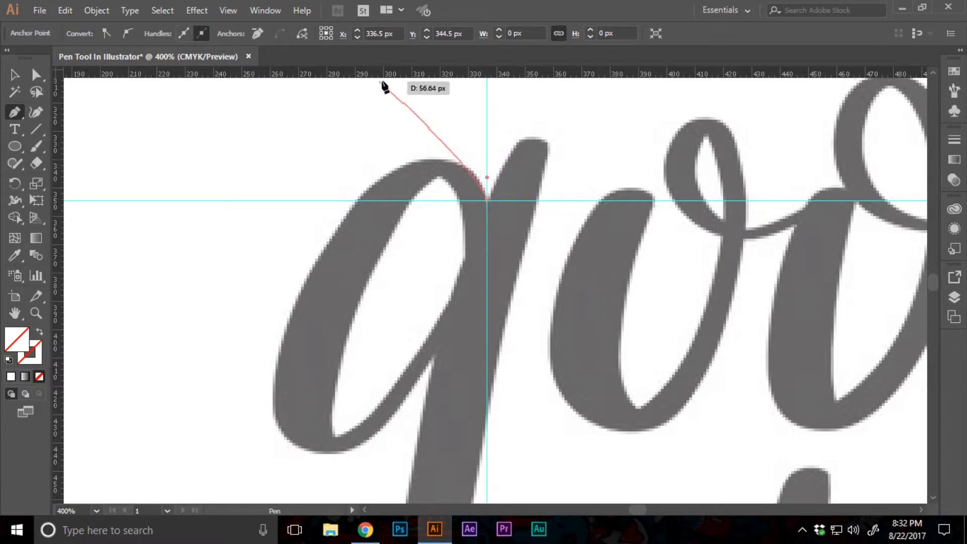
# Add a horizontal guide at the top of the g's bowl and curve the path to that peak with horizontal handles
pyautogui.moveTo(385, 76); pyautogui.dragTo(443, 159)
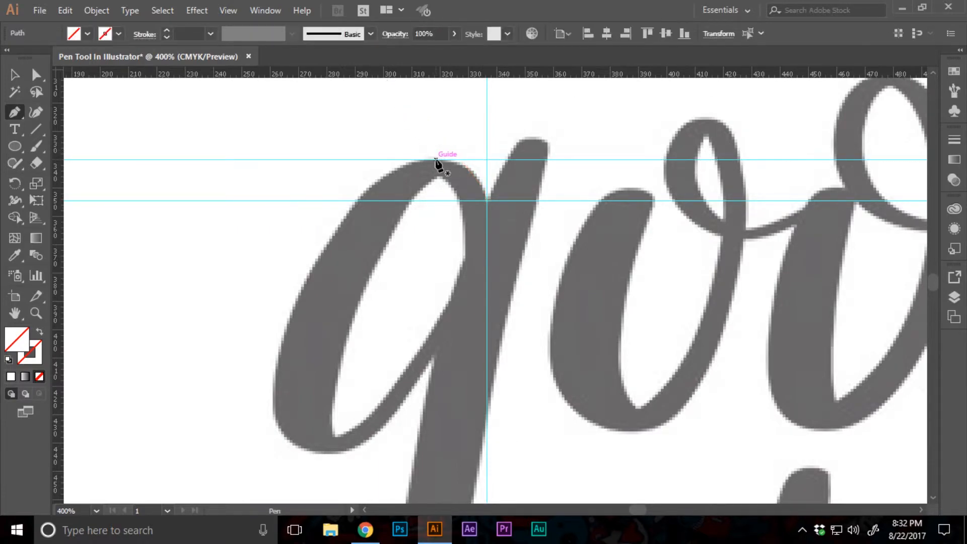
pyautogui.click(487, 201)
pyautogui.moveTo(487, 200); pyautogui.dragTo(414, 161)
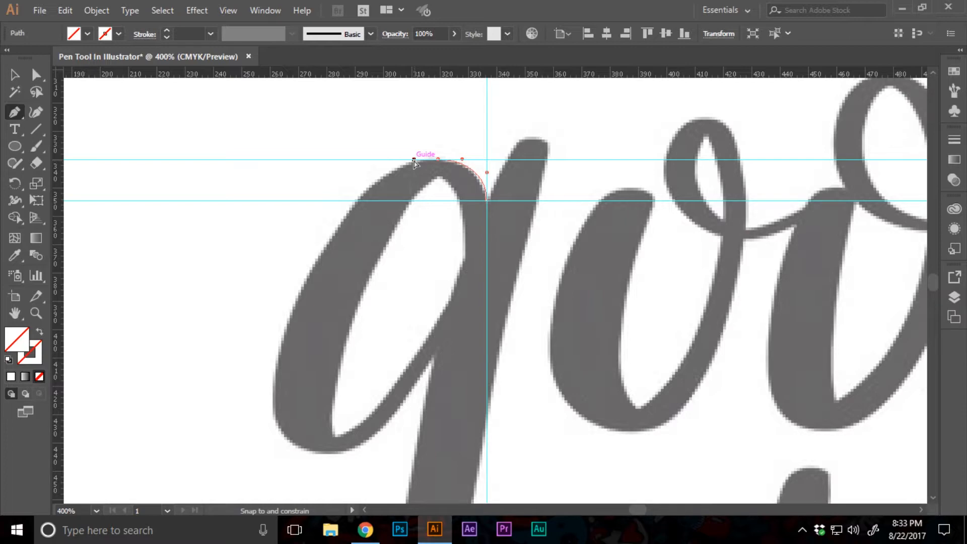
pyautogui.moveTo(414, 161); pyautogui.dragTo(417, 160)
# Place a vertical guide at the leftmost edge of the g's bowl
pyautogui.scroll(-2, 286, 262)
pyautogui.scroll(-1, 285, 262)
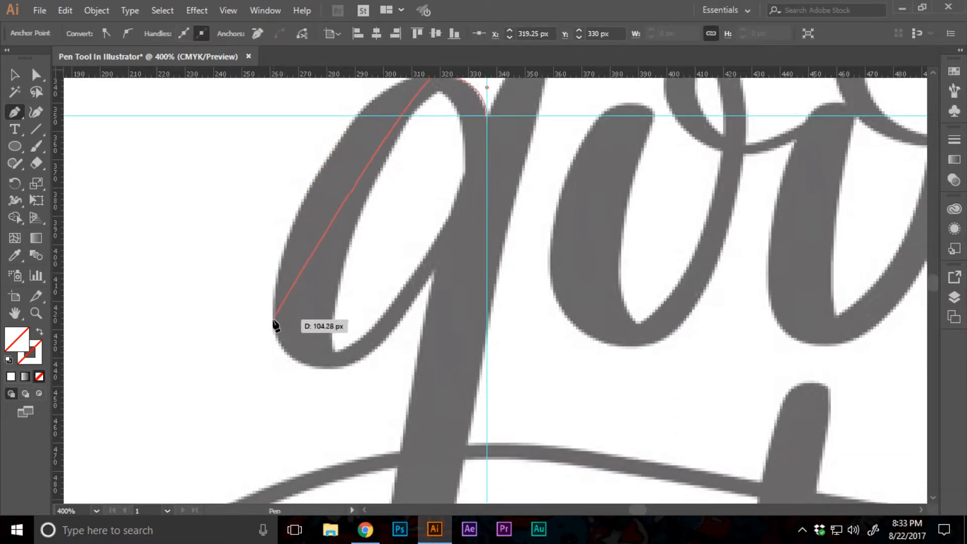
pyautogui.moveTo(56, 320); pyautogui.dragTo(274, 315)
pyautogui.scroll(2, 270, 335)
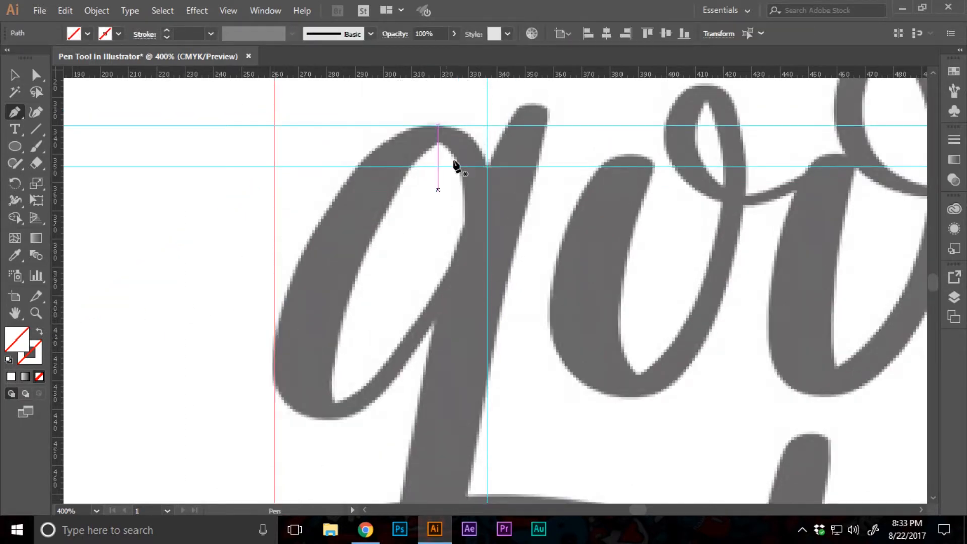
# Resume the path at the bowl's top anchor, lengthen its outgoing handle and curve to the leftmost edge with vertical handles
pyautogui.click(438, 126)
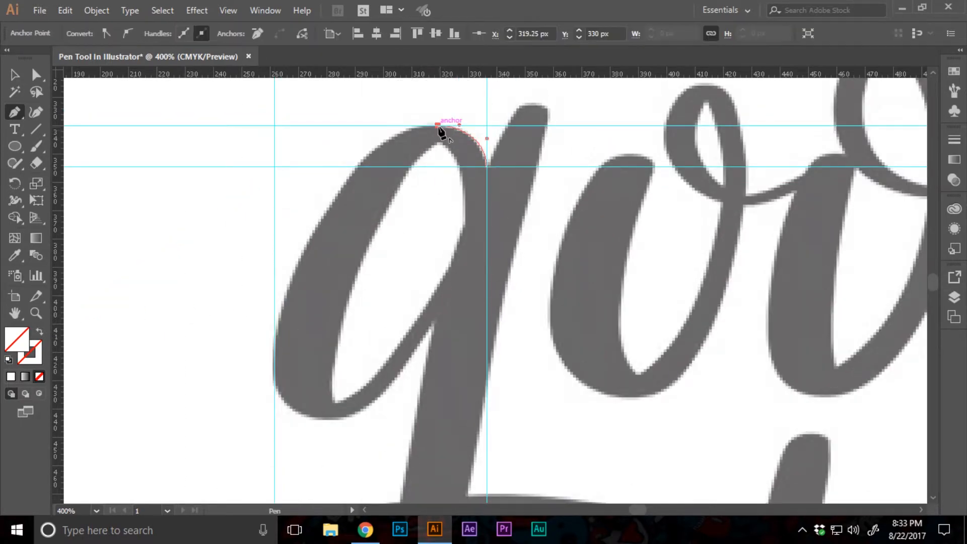
pyautogui.moveTo(437, 126); pyautogui.dragTo(415, 124)
pyautogui.click(438, 125)
pyautogui.moveTo(317, 125)
pyautogui.mouseDown()
pyautogui.moveTo(330, 181)
pyautogui.moveTo(309, 253)
pyautogui.moveTo(270, 300)
pyautogui.moveTo(272, 288)
pyautogui.mouseUp()
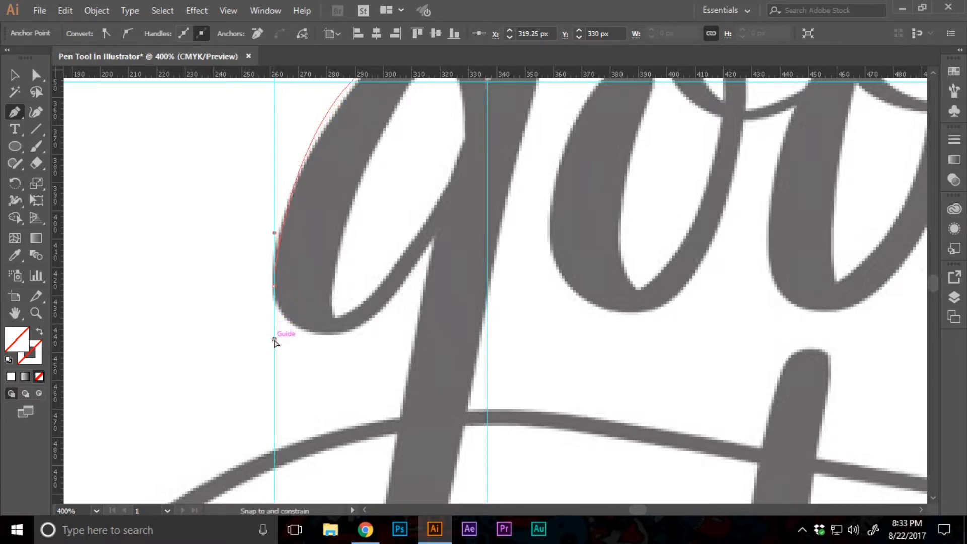
# Shorten the lower handle of the bowl's leftmost anchor and curve the path to the bowl's bottom with horizontal handles
pyautogui.scroll(3, 274, 343)
pyautogui.moveTo(276, 344); pyautogui.dragTo(287, 431)
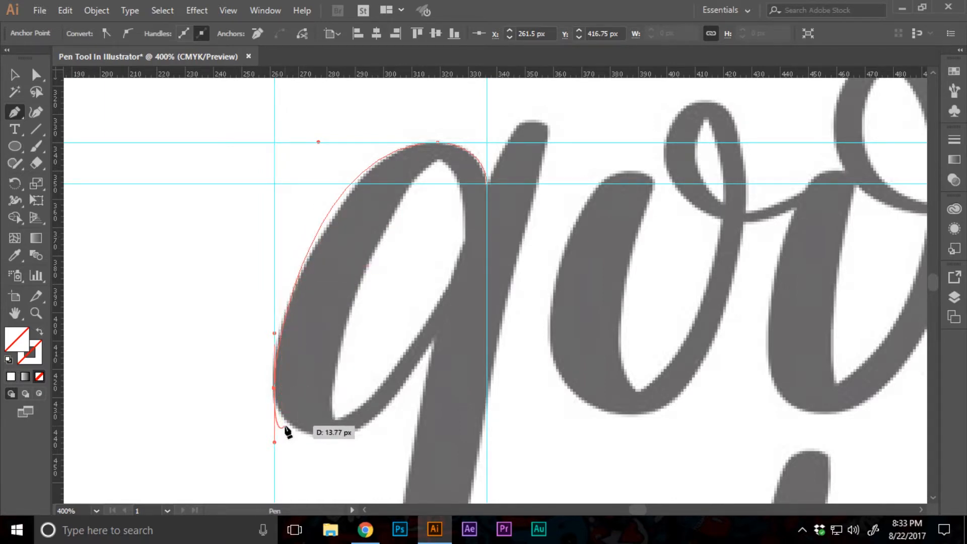
pyautogui.moveTo(287, 431); pyautogui.dragTo(274, 413)
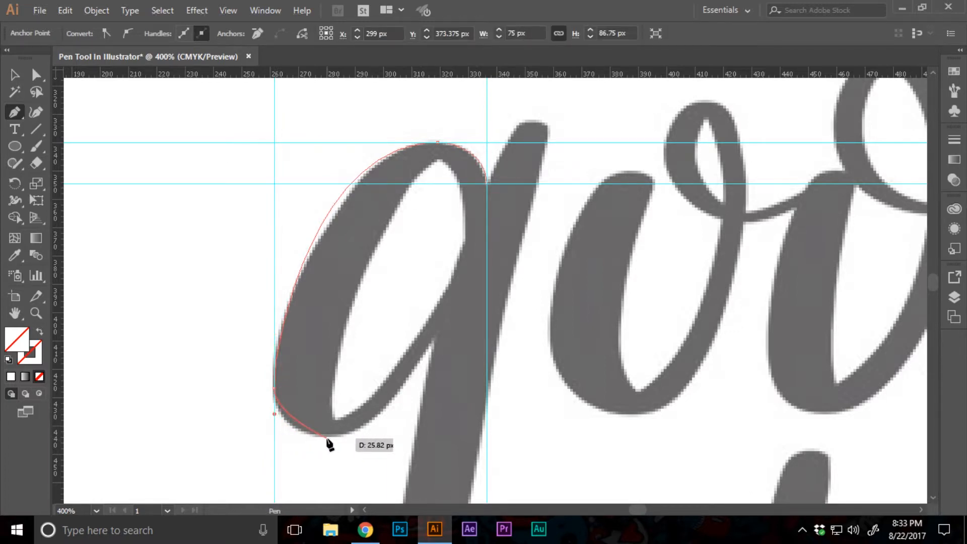
pyautogui.moveTo(326, 436); pyautogui.dragTo(371, 439)
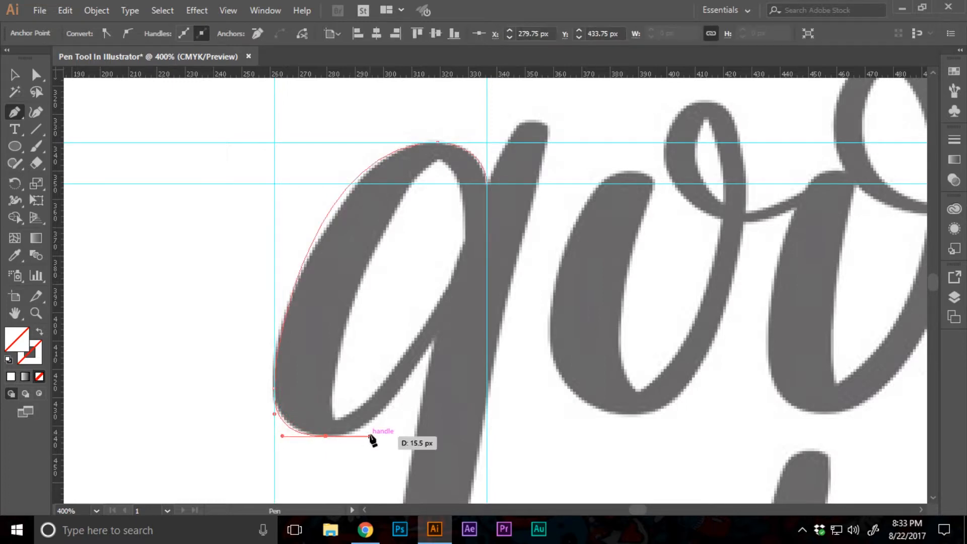
# Give the traced path a black stroke
pyautogui.doubleClick(31, 355)
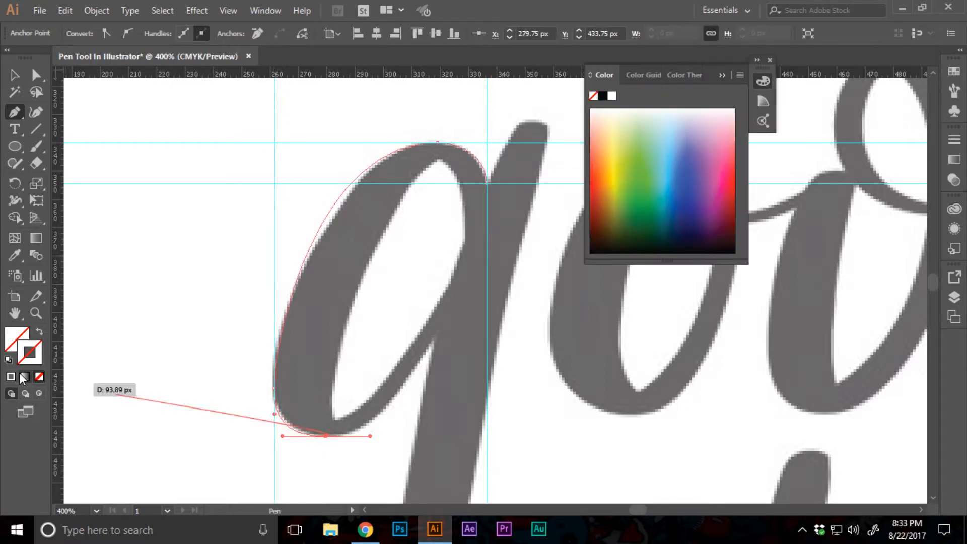
pyautogui.moveTo(790, 163); pyautogui.dragTo(793, 342)
pyautogui.click(947, 164)
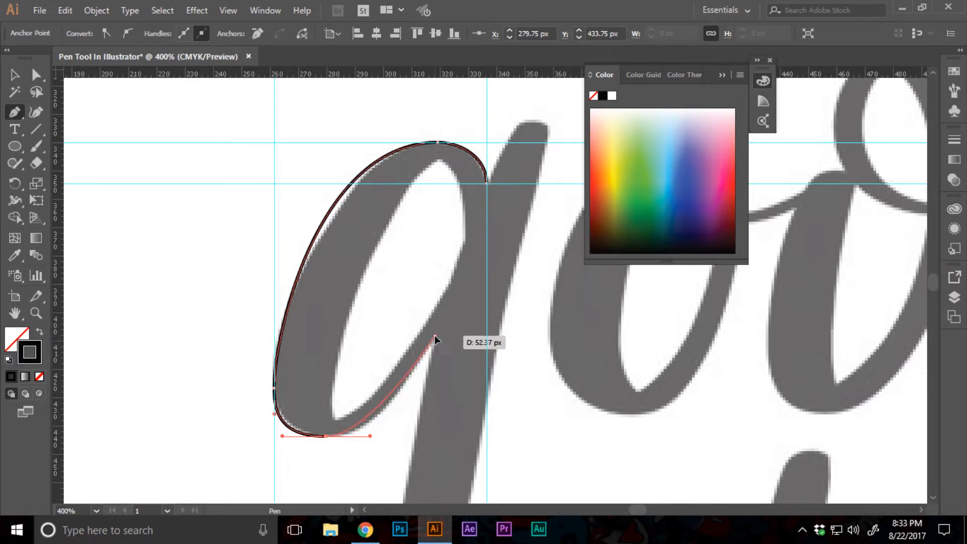
# Curve the path up to the lower join of the g's bowl and stem with vertical handles, and end the path there
pyautogui.moveTo(434, 335); pyautogui.dragTo(436, 303)
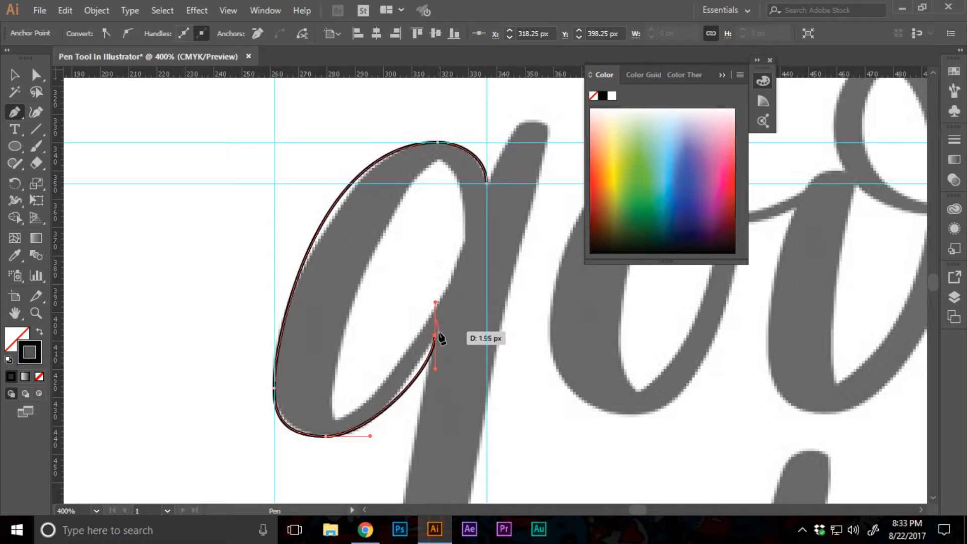
pyautogui.scroll(-5, 435, 339)
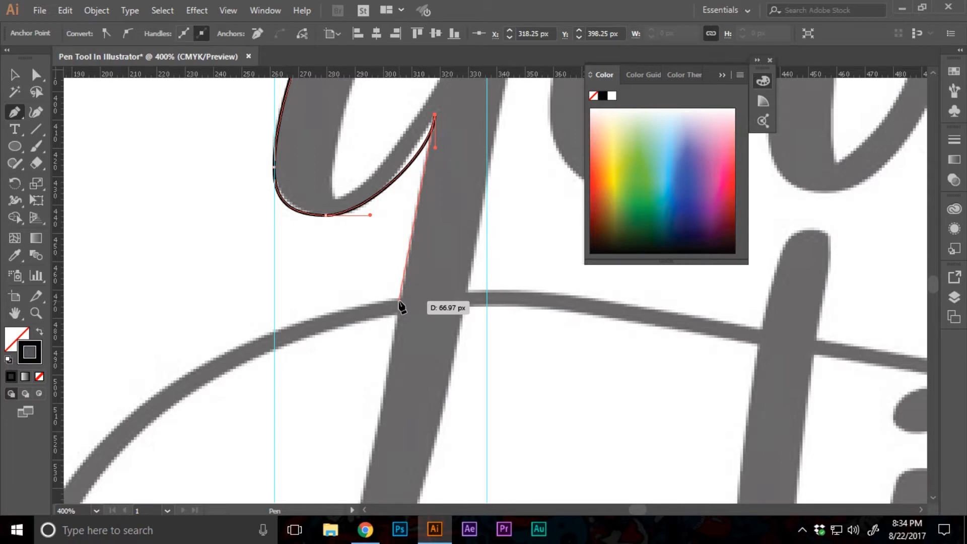
pyautogui.scroll(3, 400, 305)
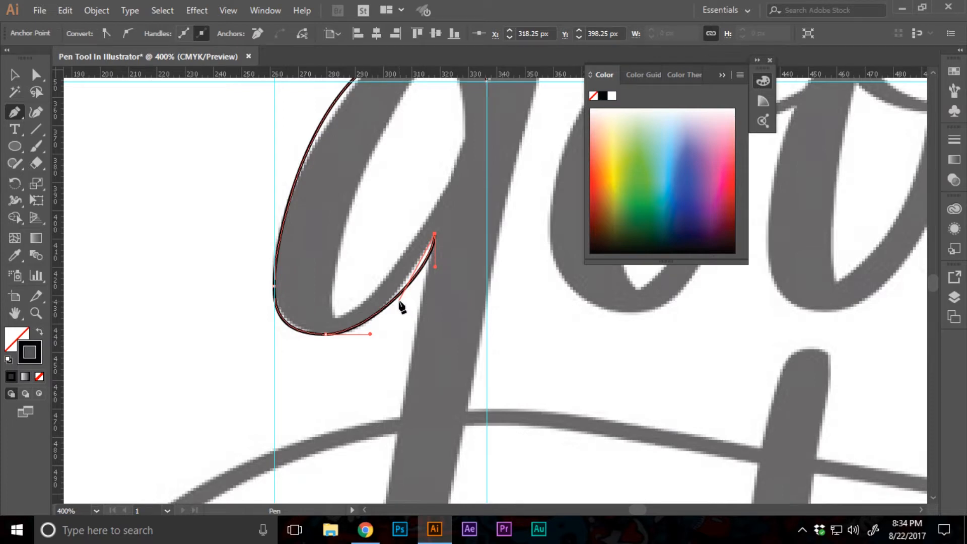
pyautogui.click(12, 79)
pyautogui.click(261, 263)
# Delete all the guides around the g and close the Color panel
pyautogui.press('z')
pyautogui.keyDown('alt'); pyautogui.click(384, 287); pyautogui.keyUp('alt')
pyautogui.press('v')
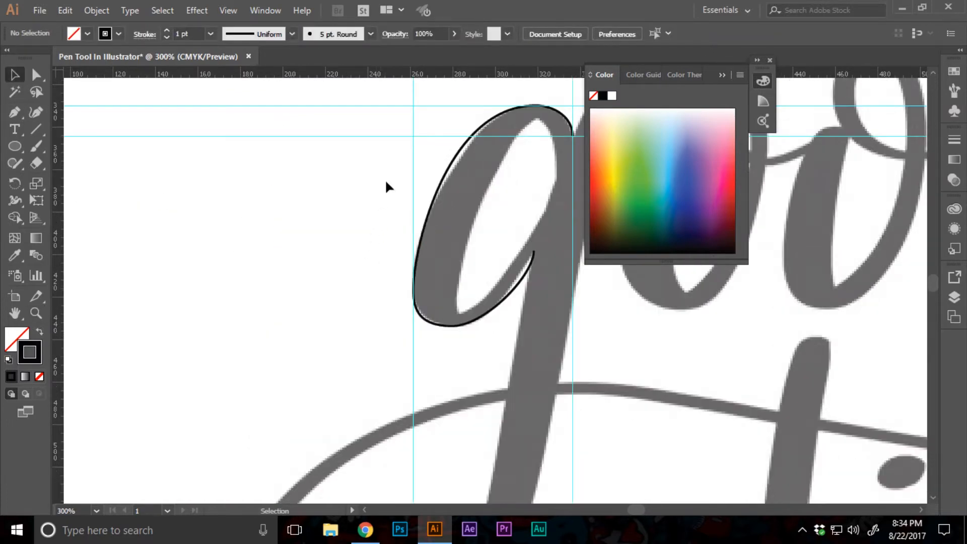
pyautogui.scroll(1, 385, 179)
pyautogui.moveTo(339, 123); pyautogui.dragTo(443, 210)
pyautogui.press('Delete')
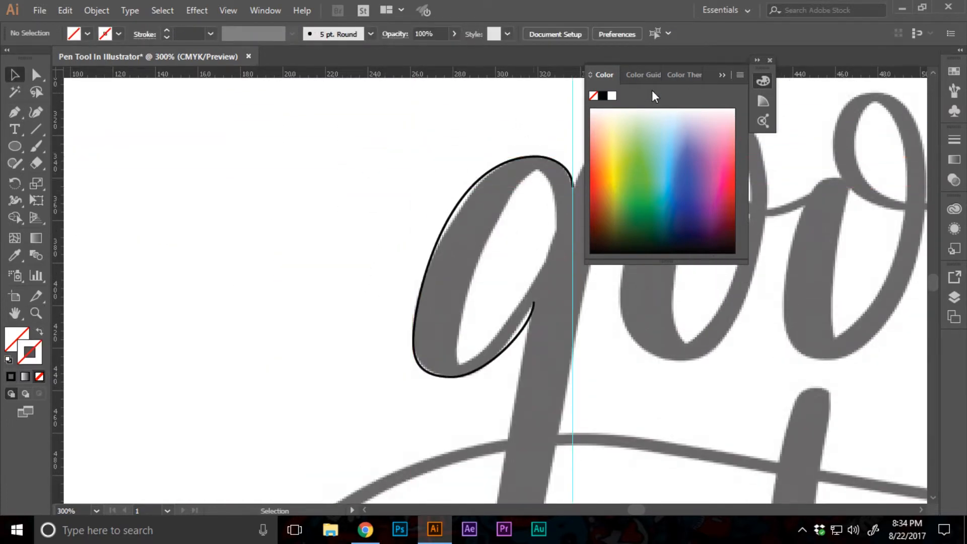
pyautogui.click(769, 59)
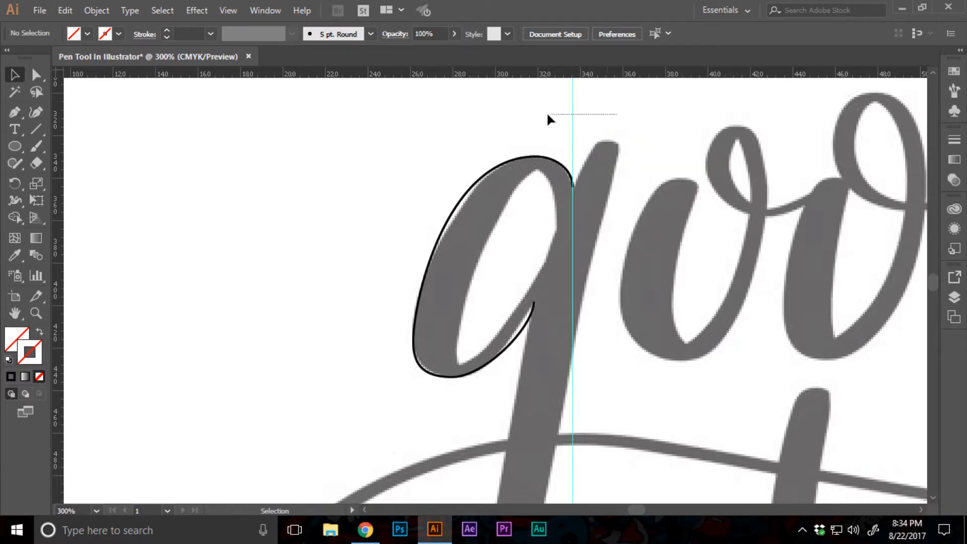
pyautogui.moveTo(548, 119); pyautogui.dragTo(537, 119)
pyautogui.press('Delete')
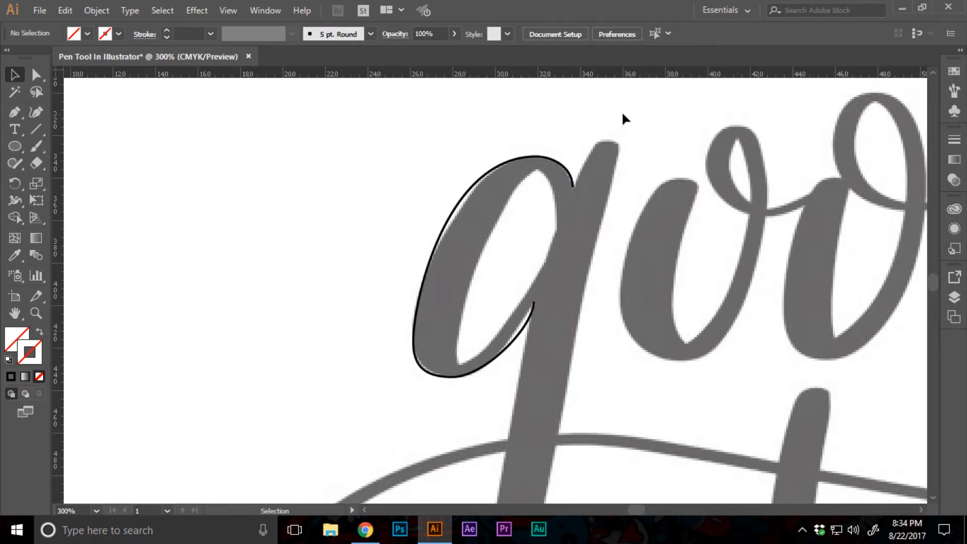
# Hide the Template layer so only the traced path shows, and leave the path deselected
pyautogui.click(953, 298)
pyautogui.click(779, 308)
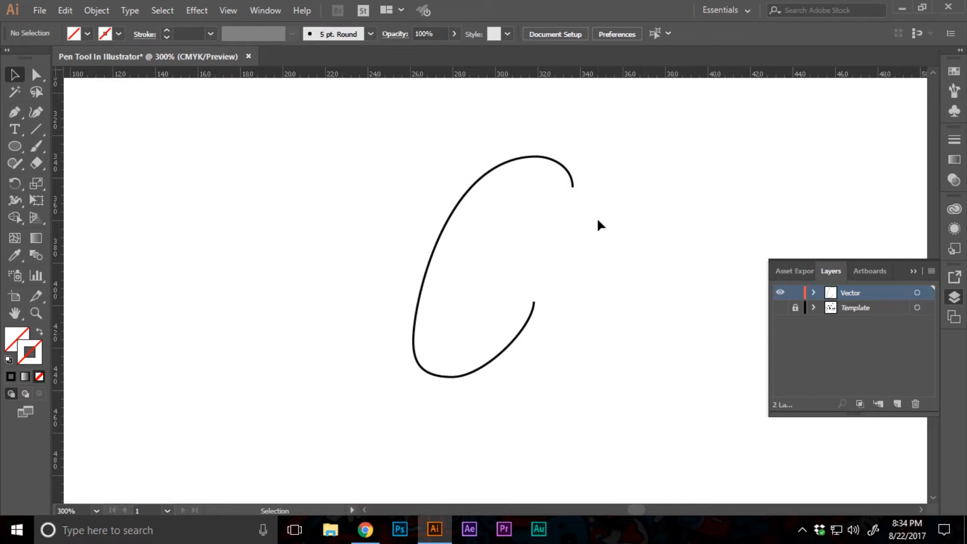
pyautogui.moveTo(602, 337); pyautogui.dragTo(521, 322)
pyautogui.click(377, 365)
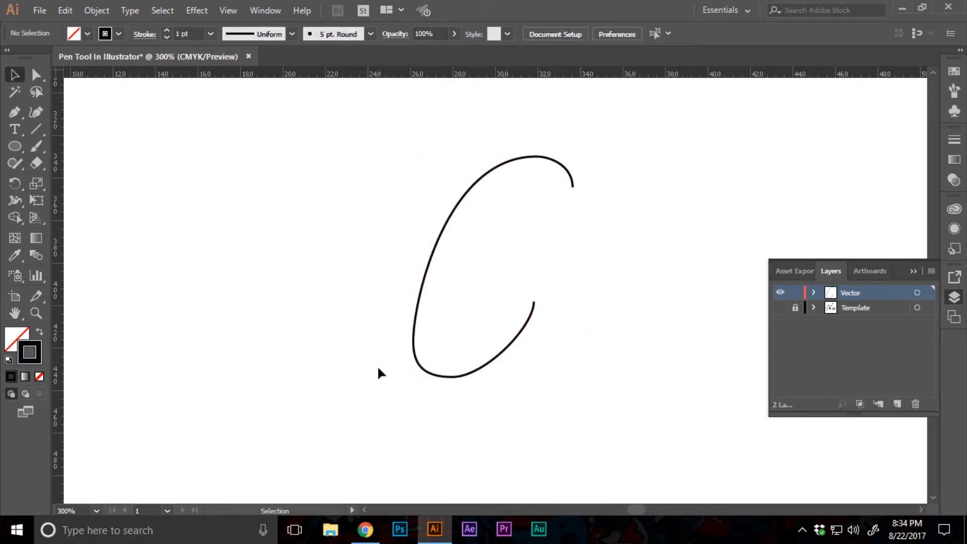
# Slightly lengthen the lower direction handle of the path's leftmost anchor with the Direct Selection tool
pyautogui.press('z')
pyautogui.click(465, 312)
pyautogui.click(466, 307)
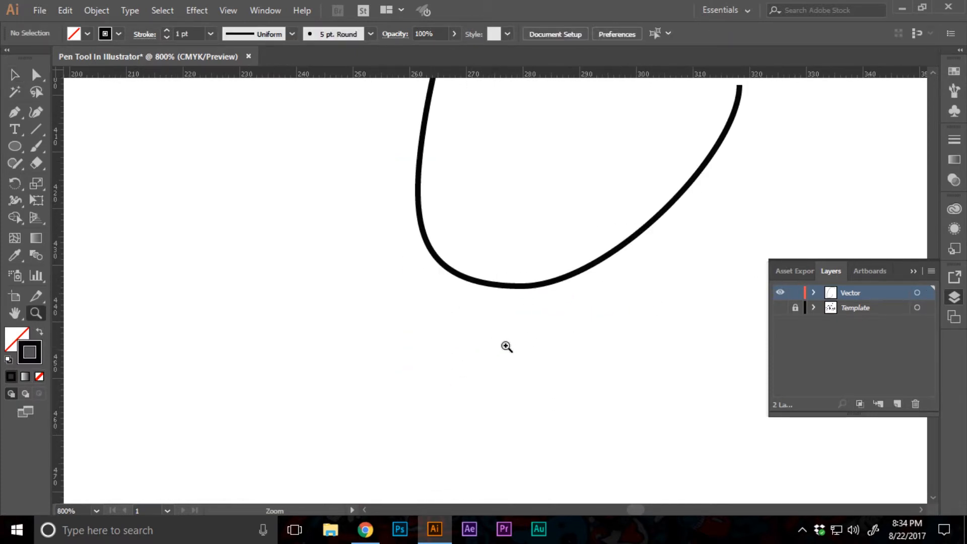
pyautogui.press('a')
pyautogui.click(520, 287)
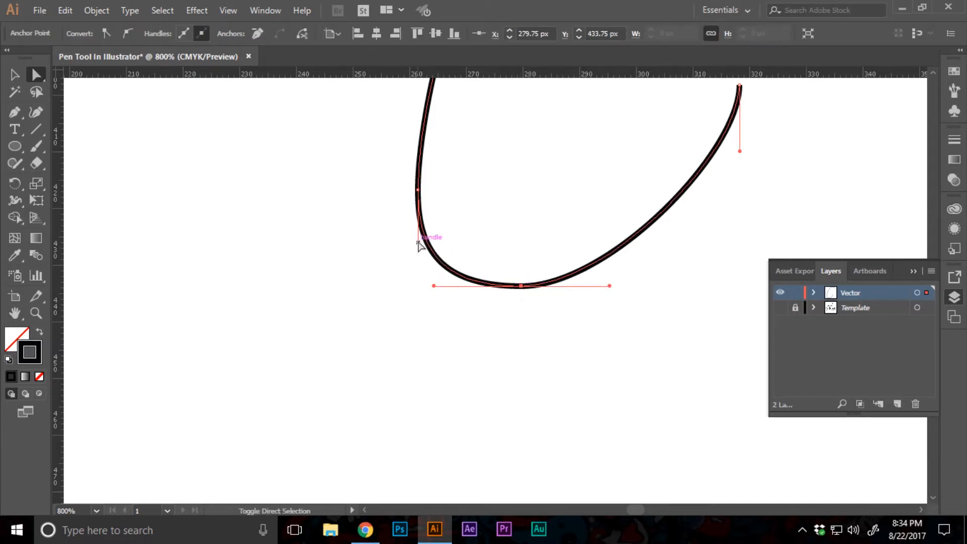
pyautogui.moveTo(418, 242); pyautogui.dragTo(418, 253)
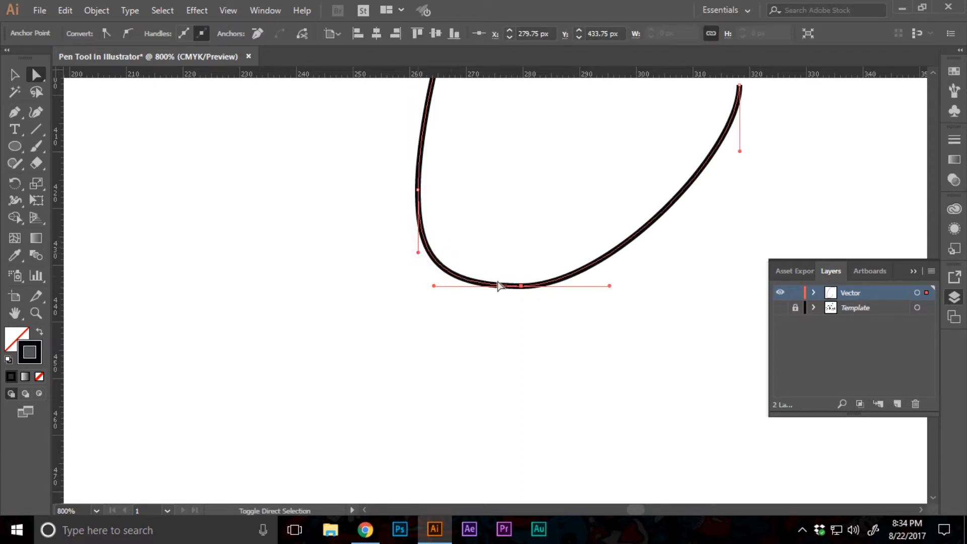
# Lengthen the horizontal direction handle on the right side of the path's lowest anchor, leaving the path deselected
pyautogui.moveTo(609, 285); pyautogui.dragTo(630, 286)
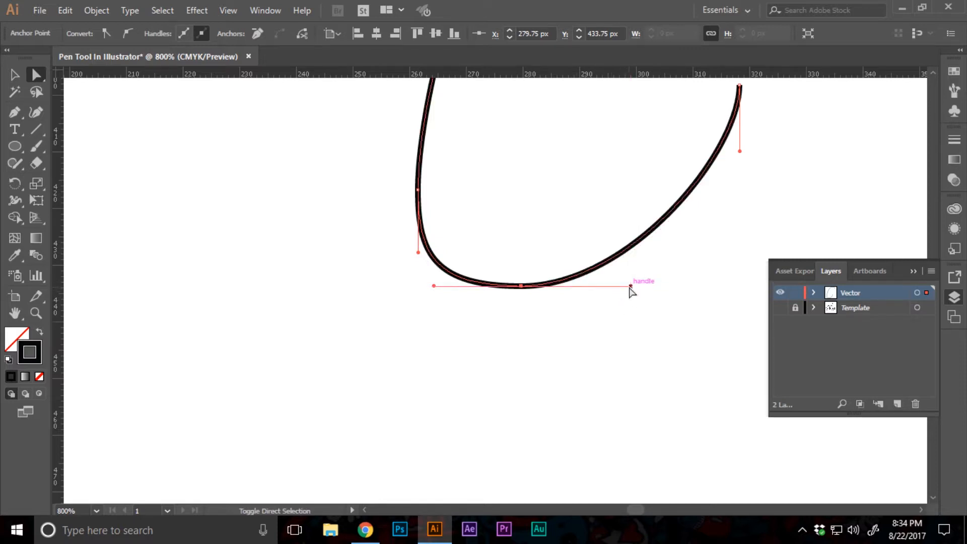
pyautogui.click(631, 332)
pyautogui.press('z')
pyautogui.keyDown('alt'); pyautogui.click(569, 266); pyautogui.keyUp('alt')
pyautogui.keyDown('alt'); pyautogui.click(569, 266); pyautogui.keyUp('alt')
pyautogui.scroll(2, 535, 305)
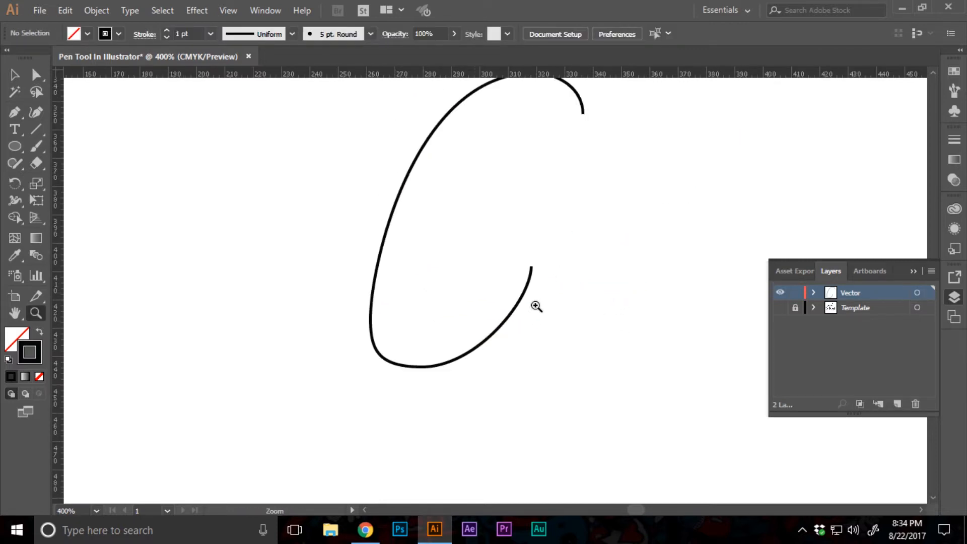
pyautogui.keyDown('alt'); pyautogui.click(473, 300); pyautogui.keyUp('alt')
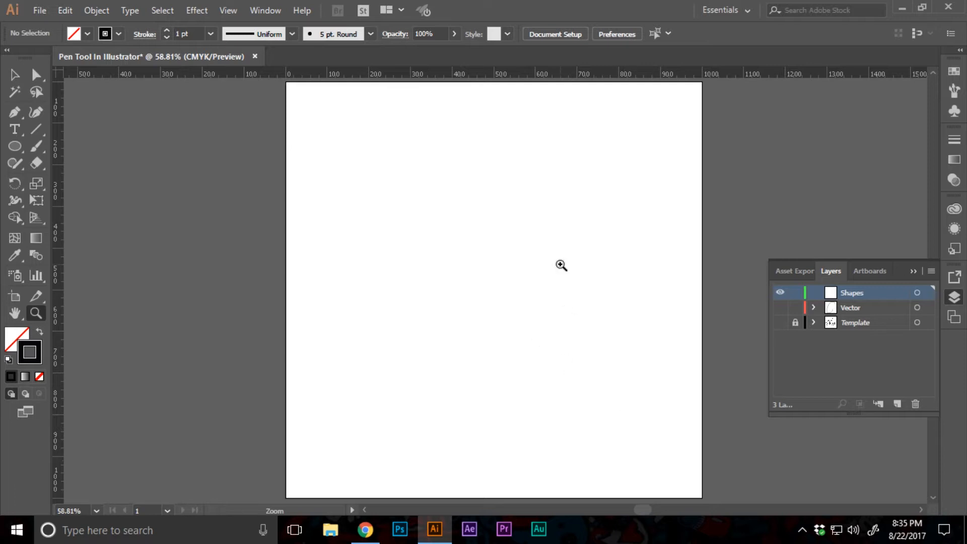
# Swap fill and stroke so the stroke is none, and set the fill colour to light pink FFB3FF
pyautogui.click(541, 265)
pyautogui.scroll(1, 541, 265)
pyautogui.click(39, 333)
pyautogui.click(16, 338)
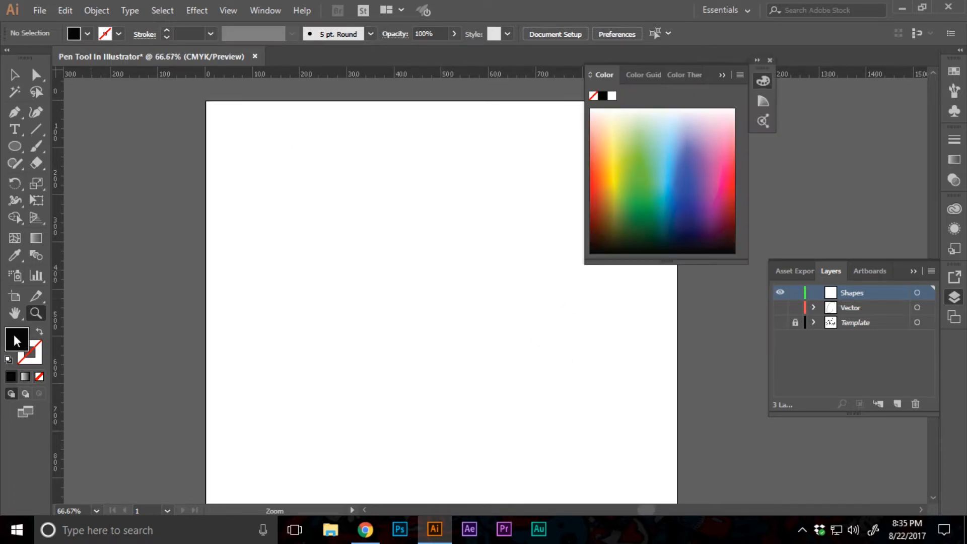
pyautogui.doubleClick(14, 335)
pyautogui.click(817, 230)
pyautogui.click(789, 209)
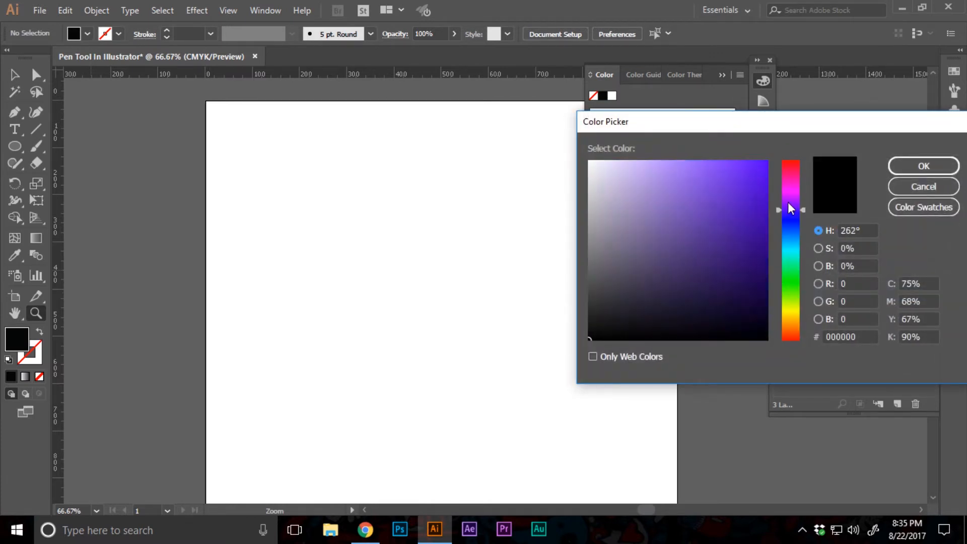
pyautogui.moveTo(788, 203); pyautogui.dragTo(788, 190)
pyautogui.moveTo(736, 172); pyautogui.dragTo(642, 155)
pyautogui.click(940, 170)
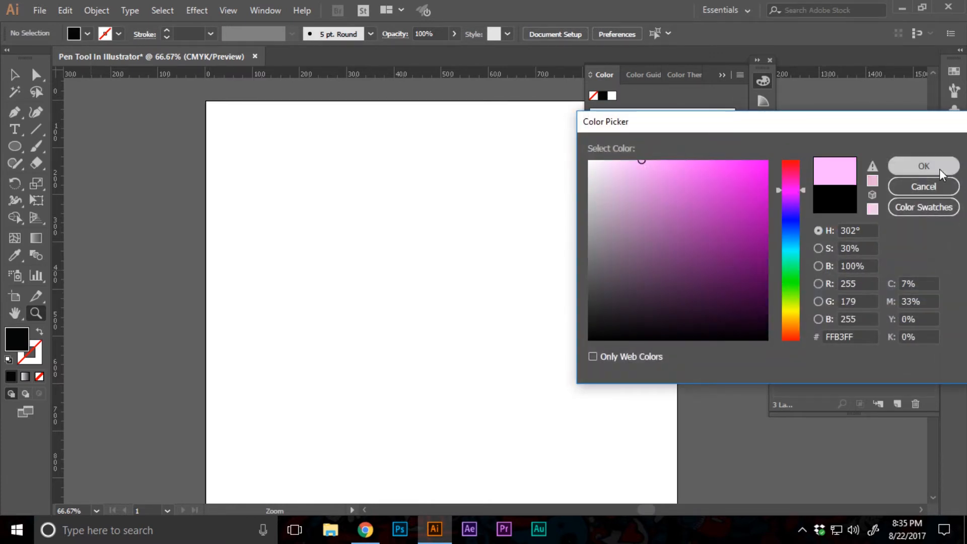
# Draw a pink circle about 190 px in diameter near the artboard's centre, deselect it, and collapse the Color panel
pyautogui.press('l')
pyautogui.moveTo(360, 226); pyautogui.dragTo(450, 316)
pyautogui.press('v')
pyautogui.hotkey('ctrl', 'shift', 'a')
pyautogui.click(728, 75)
# Choose the Pen tool and set the fill colour to light orange
pyautogui.press('z')
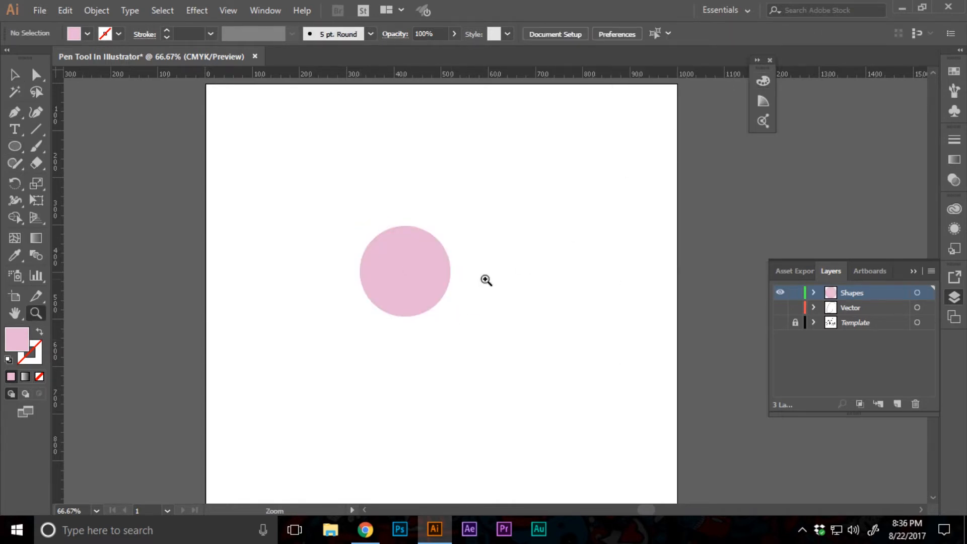
pyautogui.click(467, 276)
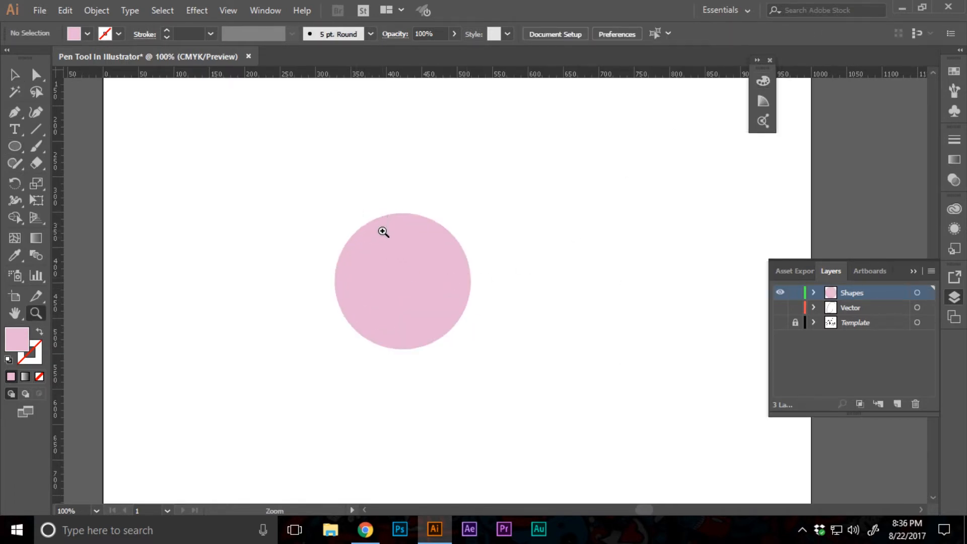
pyautogui.moveTo(382, 229); pyautogui.dragTo(499, 279)
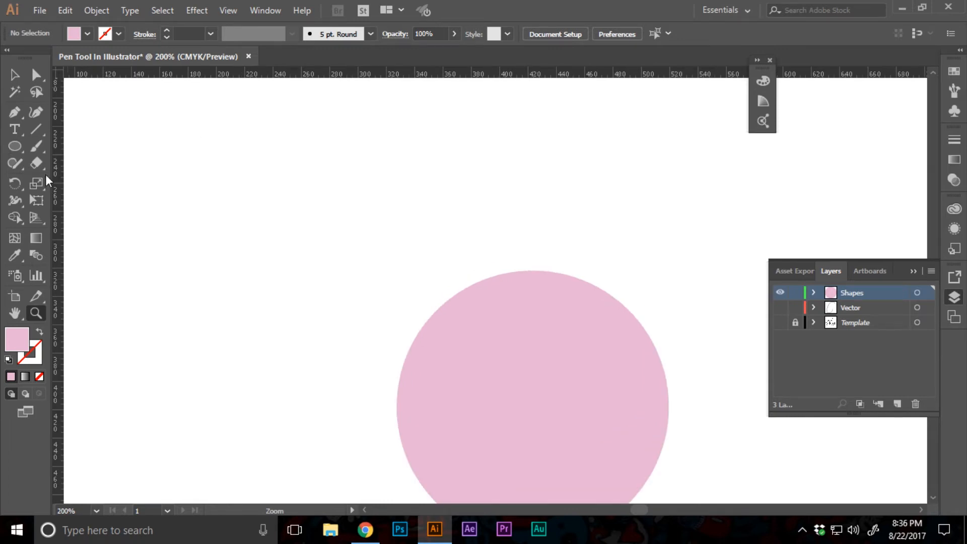
pyautogui.click(11, 113)
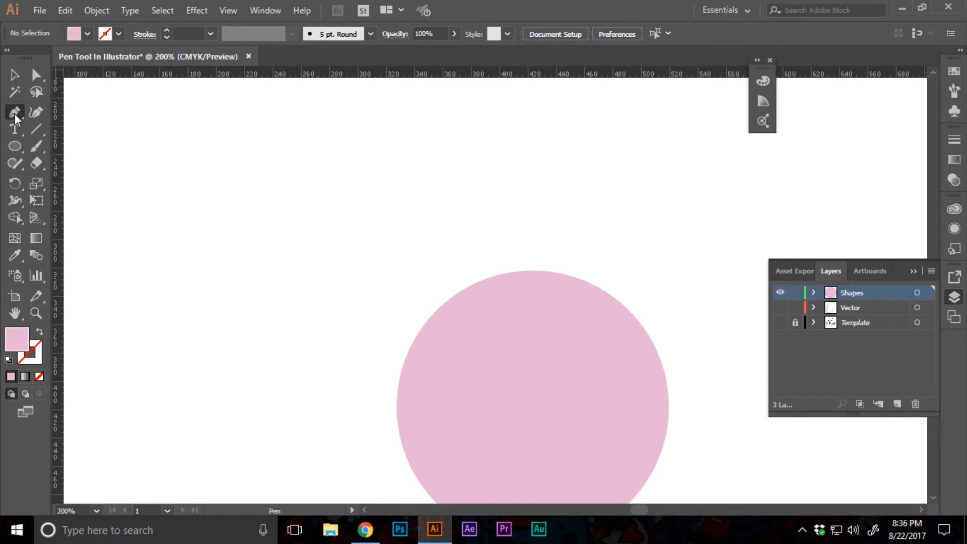
pyautogui.doubleClick(16, 334)
pyautogui.moveTo(790, 301); pyautogui.dragTo(795, 322)
pyautogui.moveTo(716, 190); pyautogui.dragTo(710, 162)
pyautogui.click(799, 329)
pyautogui.click(935, 165)
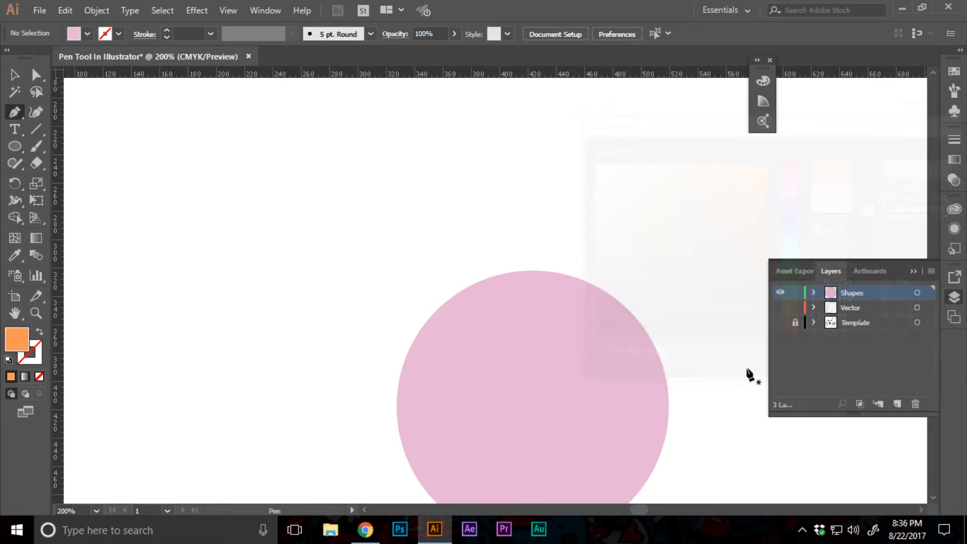
# Draw a closed three-pointed orange crown with straight segments and a horizontal base about 120 px wide across the circle's upper part, leaving it deselected
pyautogui.click(445, 302)
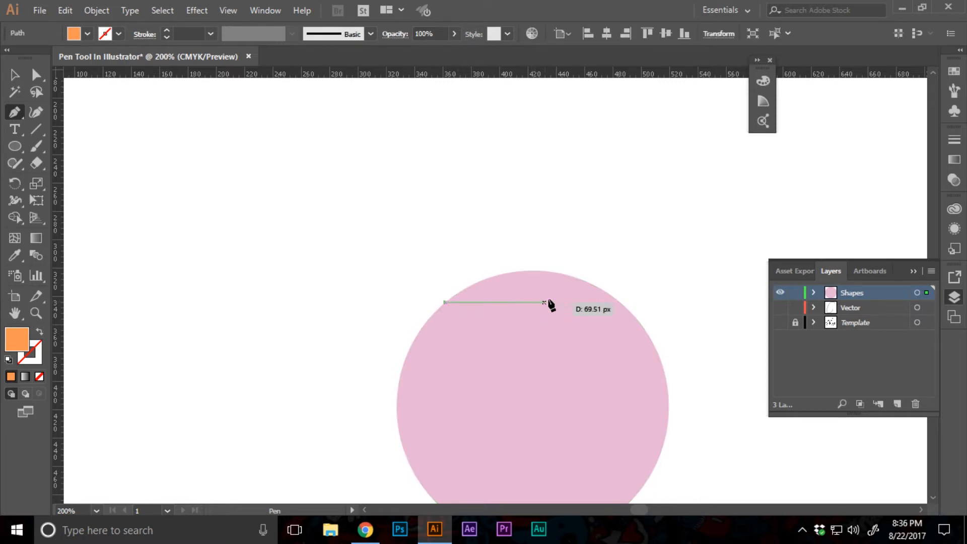
pyautogui.click(619, 302)
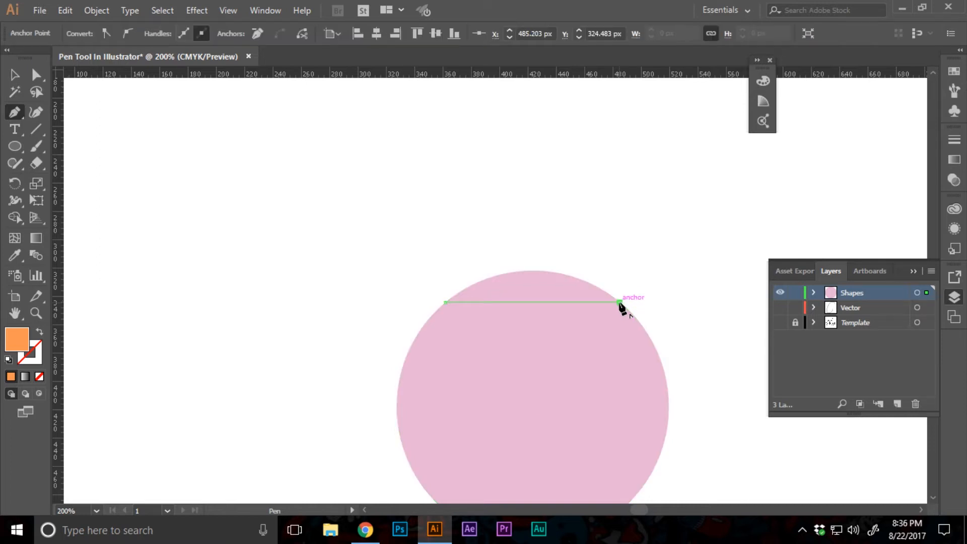
pyautogui.click(586, 230)
pyautogui.click(560, 265)
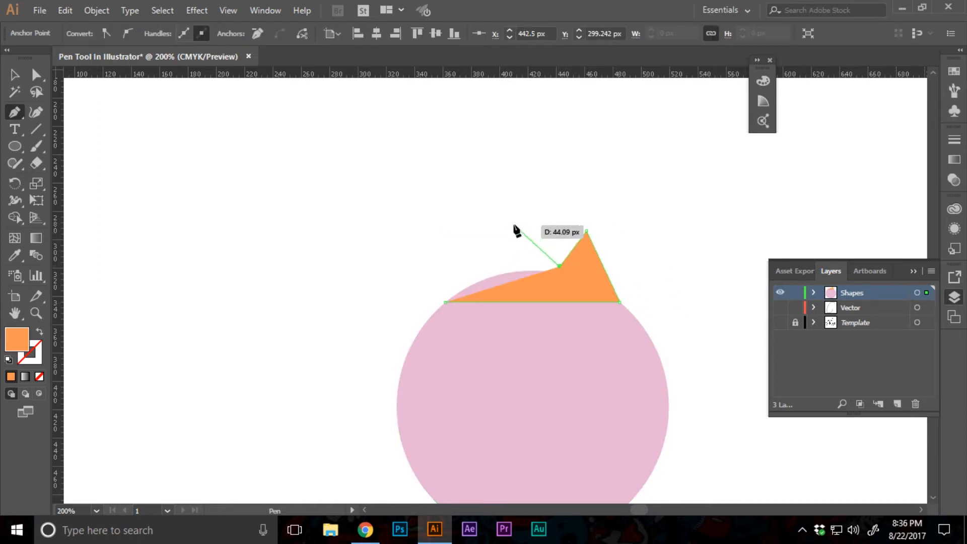
pyautogui.click(532, 208)
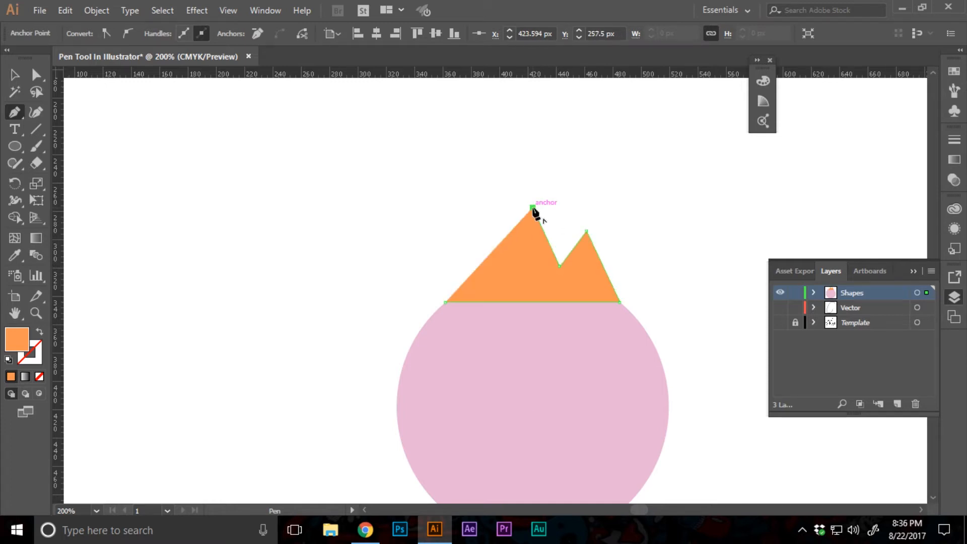
pyautogui.click(512, 264)
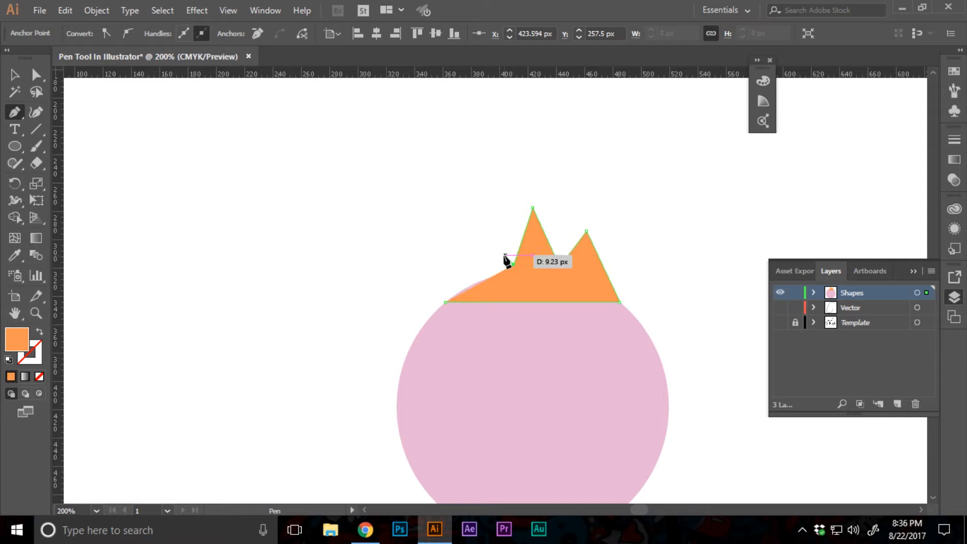
pyautogui.click(476, 234)
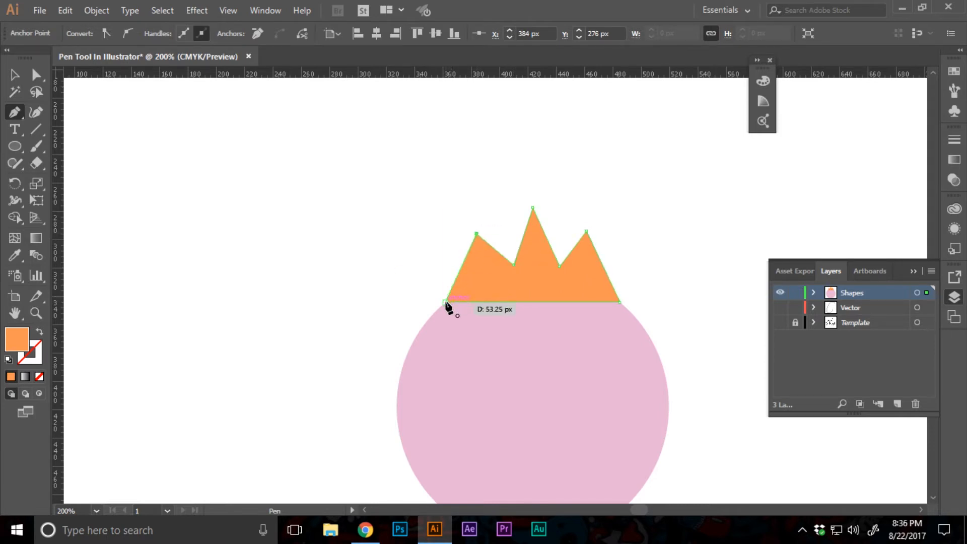
pyautogui.click(445, 302)
pyautogui.press('v')
pyautogui.click(397, 298)
pyautogui.press('z')
pyautogui.keyDown('alt'); pyautogui.click(536, 320); pyautogui.keyUp('alt')
pyautogui.keyDown('alt'); pyautogui.click(535, 321); pyautogui.keyUp('alt')
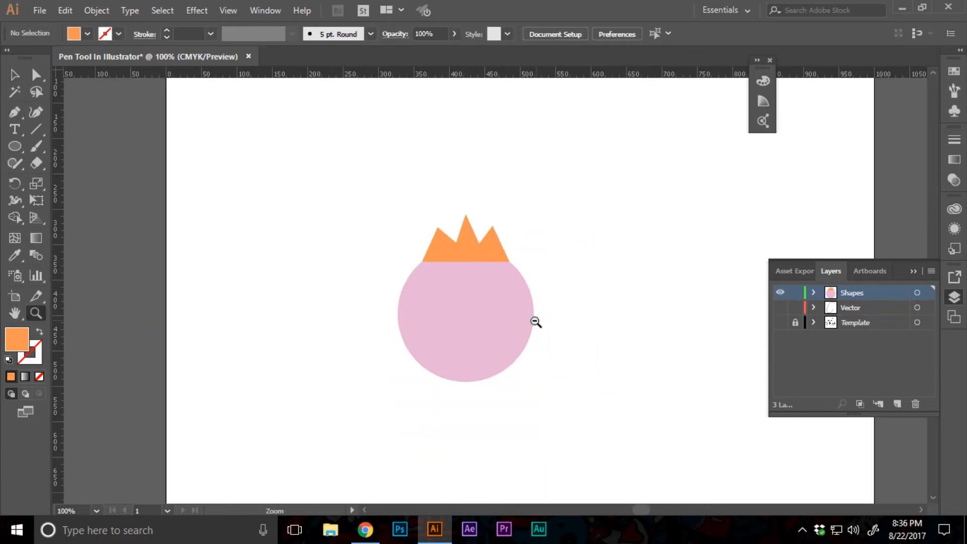
pyautogui.scroll(1, 513, 332)
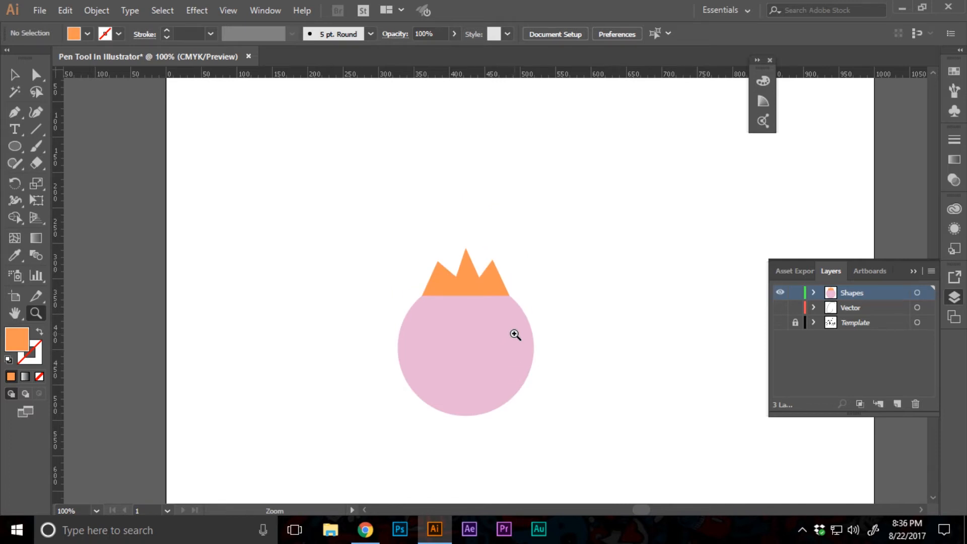
pyautogui.moveTo(360, 195); pyautogui.dragTo(585, 439)
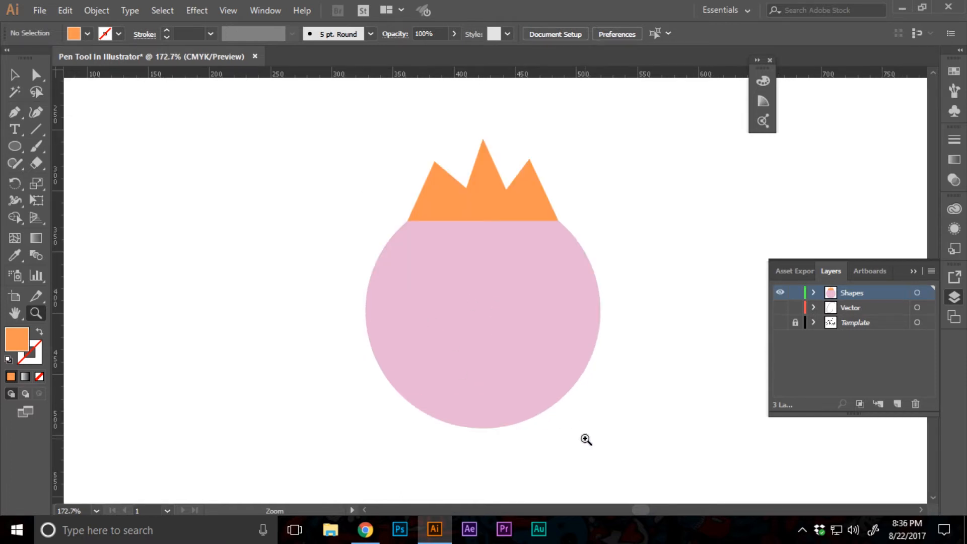